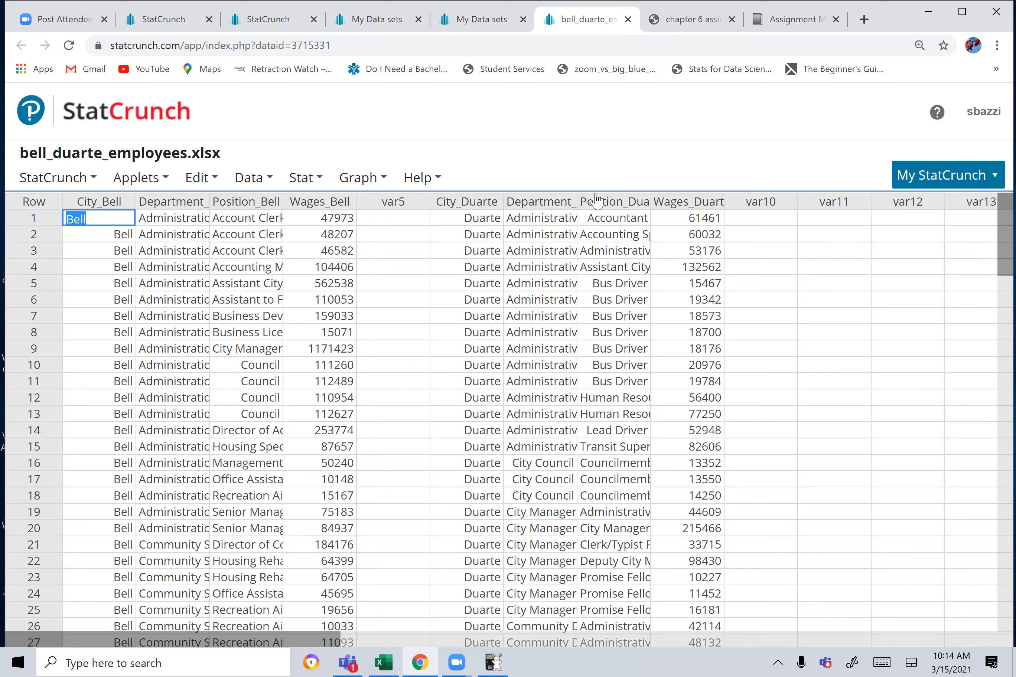
# Create a histogram with sliders for the Wages_Bell column, titled "Bell City Wages".
pyautogui.click(163, 179)
pyautogui.click(165, 180)
pyautogui.click(165, 181)
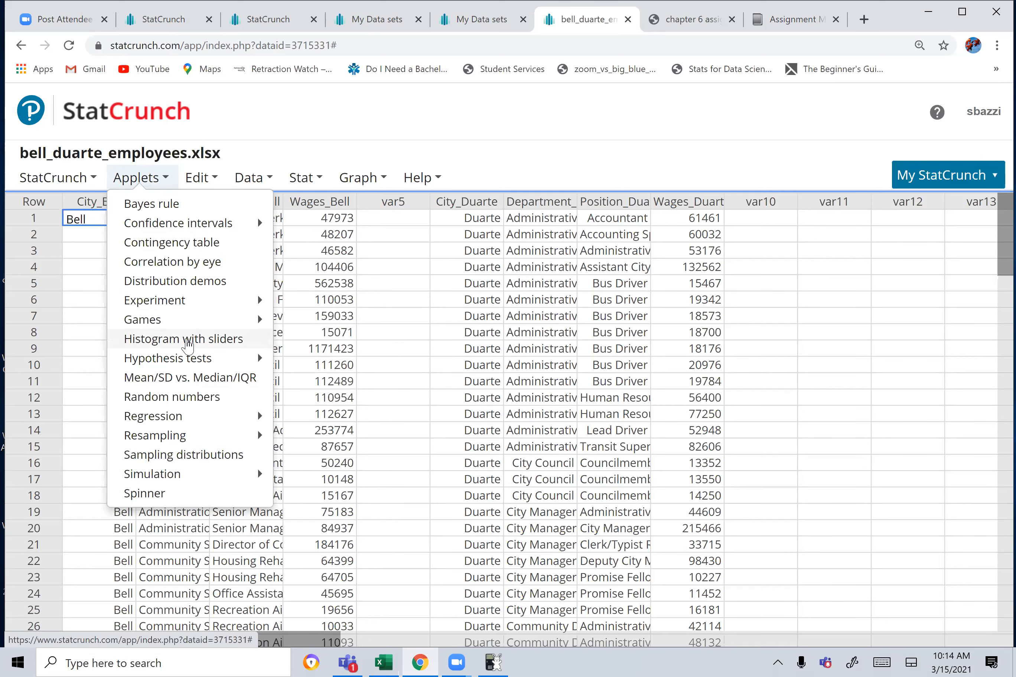
pyautogui.click(187, 342)
pyautogui.click(347, 306)
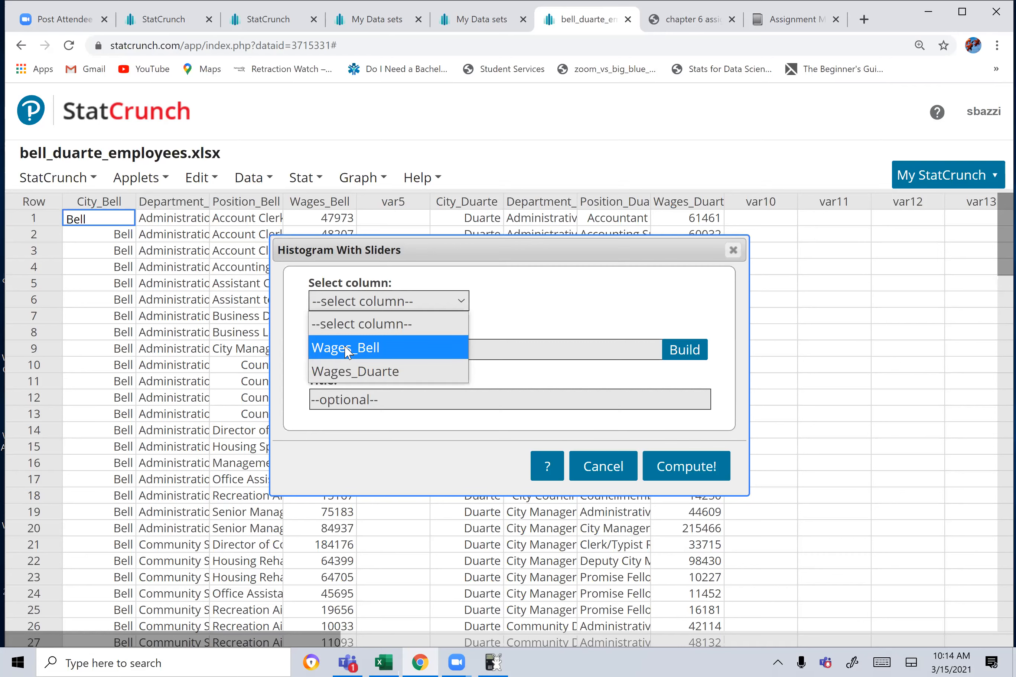
pyautogui.click(348, 350)
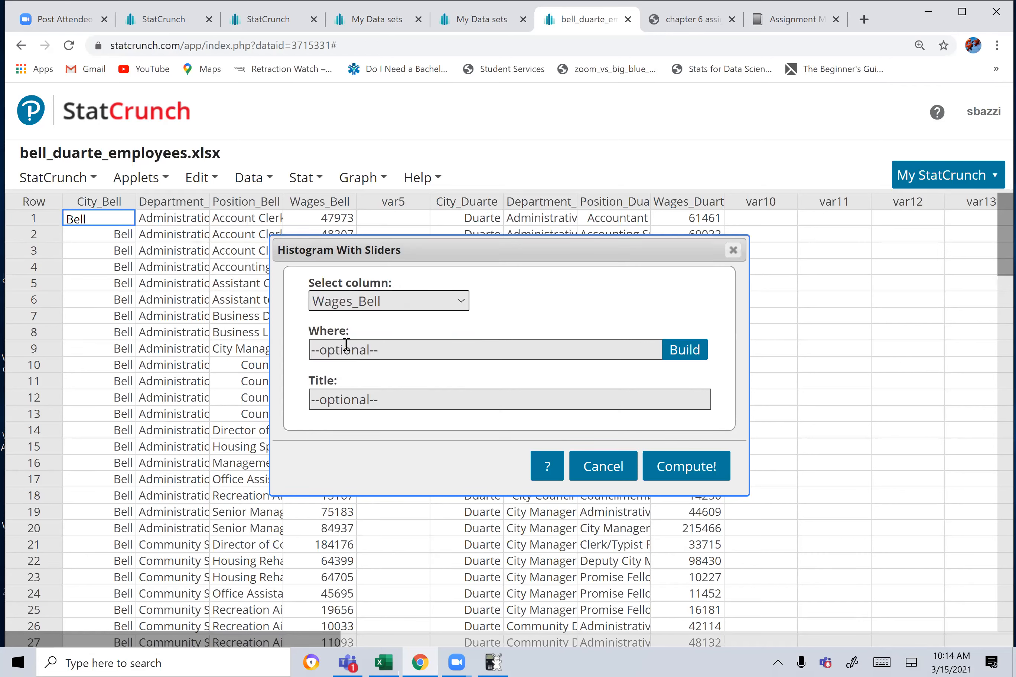
pyautogui.click(341, 400)
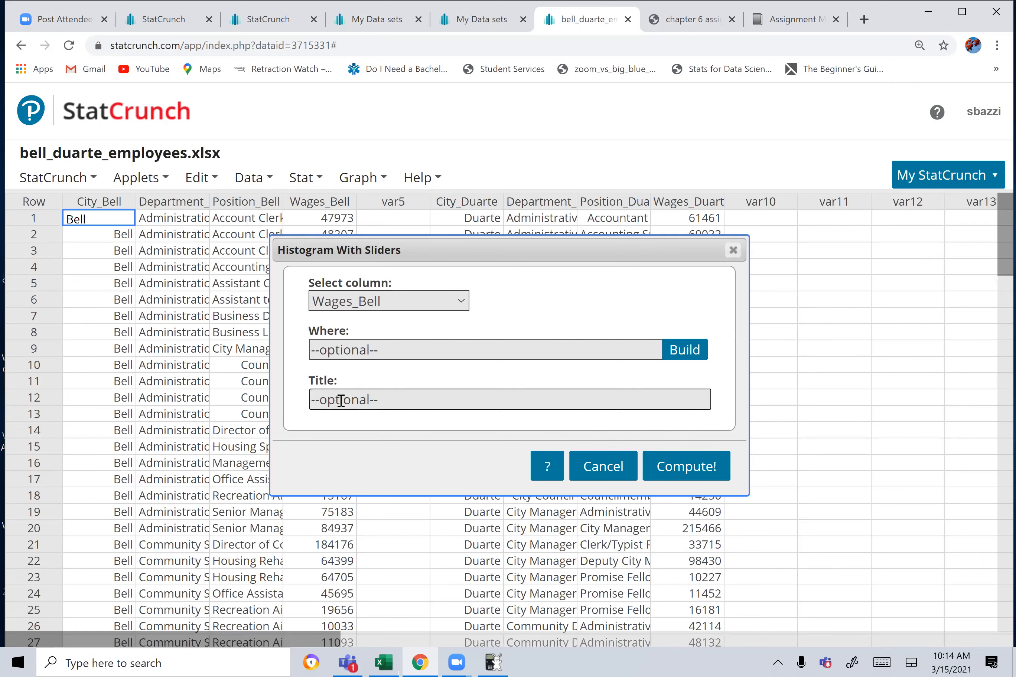
pyautogui.write('Bell City Wages')
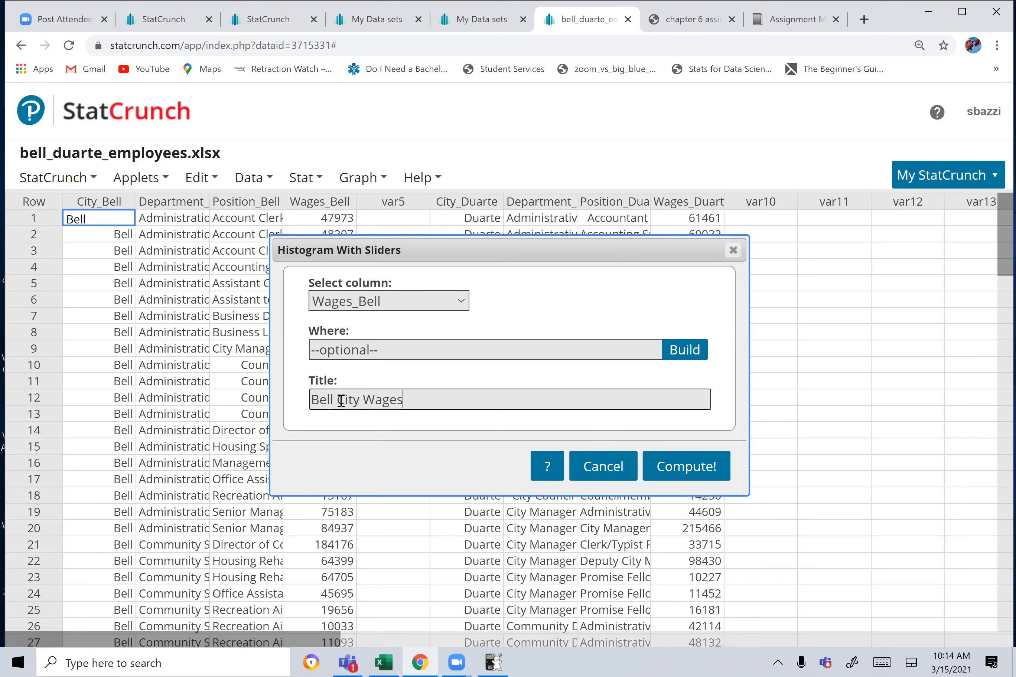
pyautogui.click(668, 470)
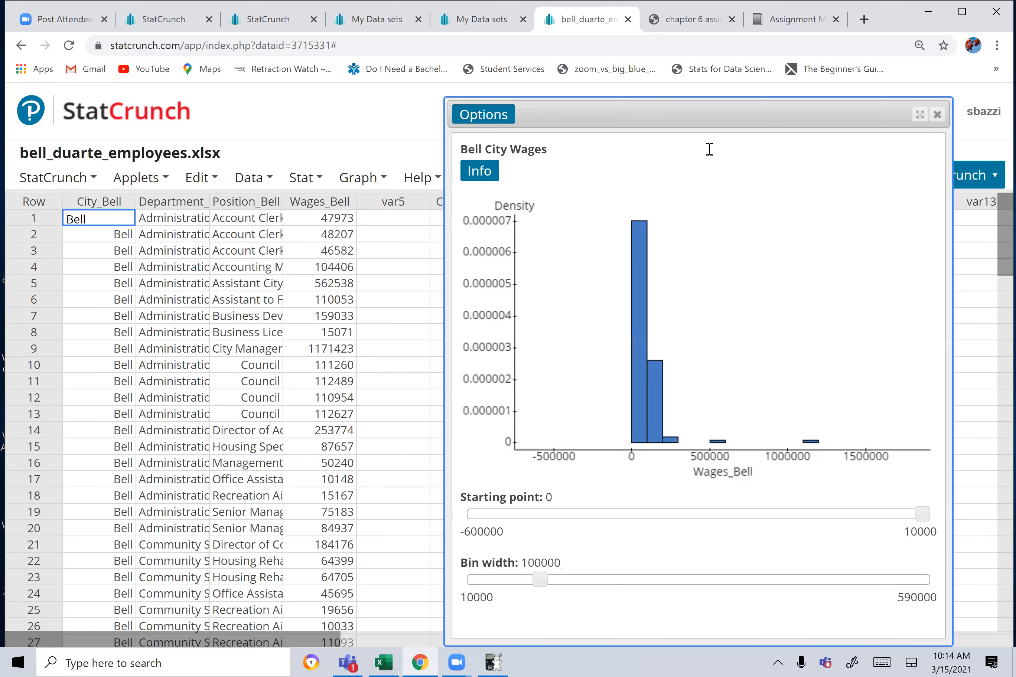
# Reposition the histogram window over the data table and set the bin width to 30000.
pyautogui.moveTo(853, 115); pyautogui.dragTo(622, 116)
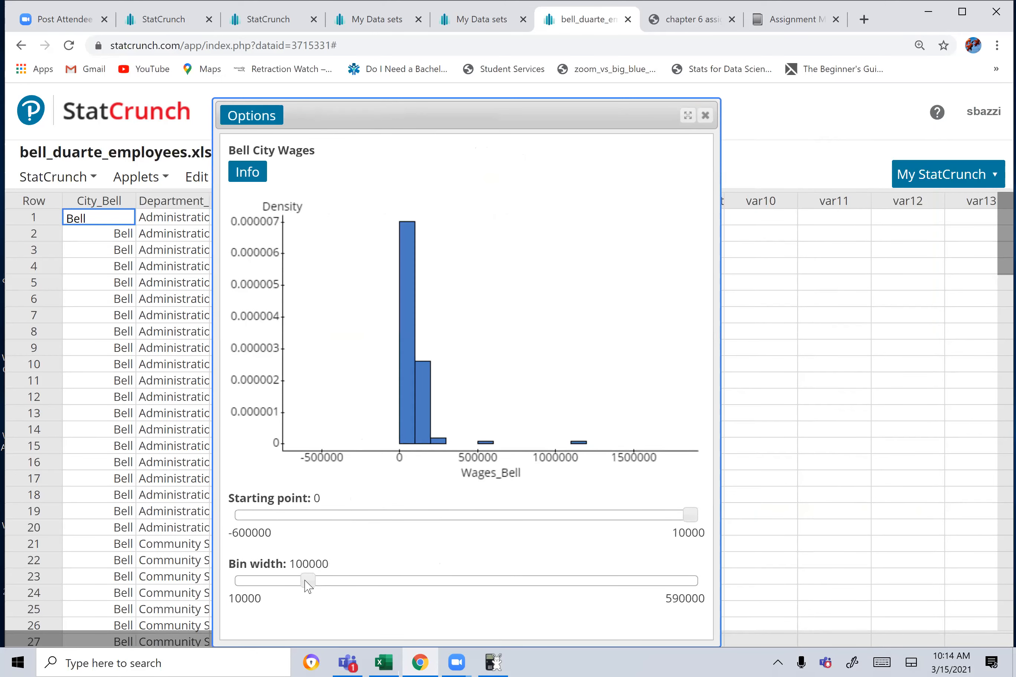
pyautogui.moveTo(306, 585); pyautogui.dragTo(245, 584)
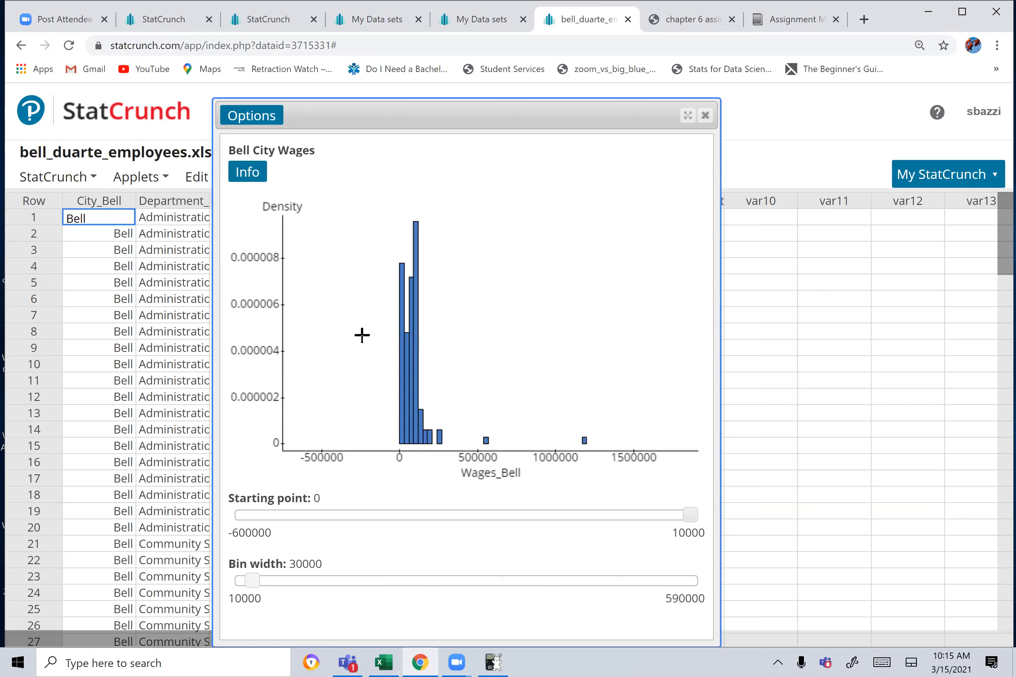
pyautogui.moveTo(411, 237)
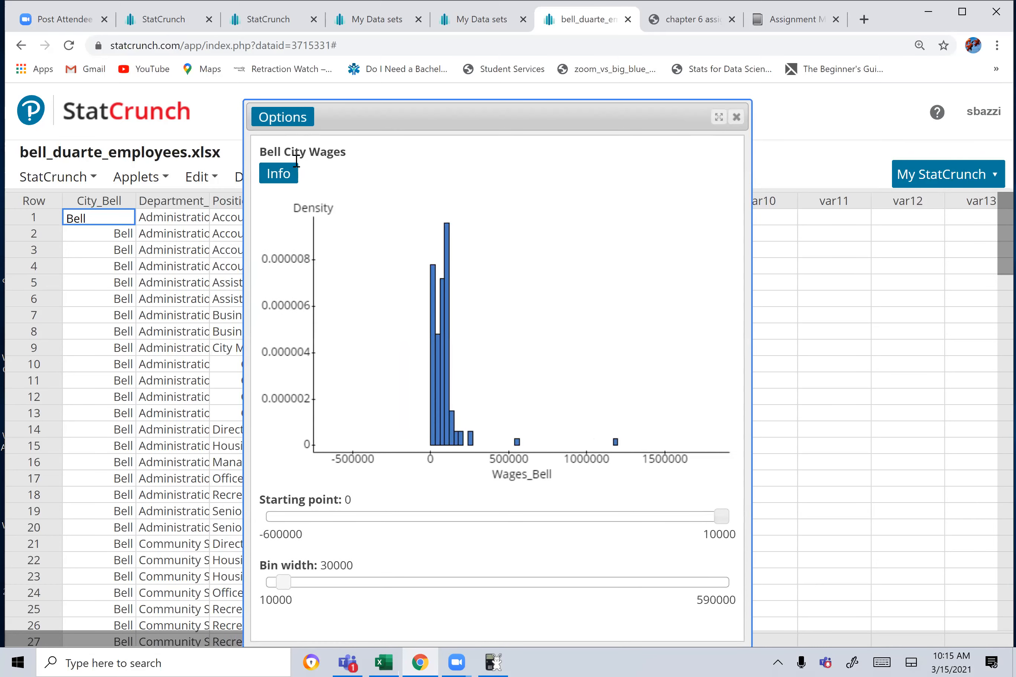
# Copy the Bell City Wages histogram as an image and close the copy window.
pyautogui.click(284, 118)
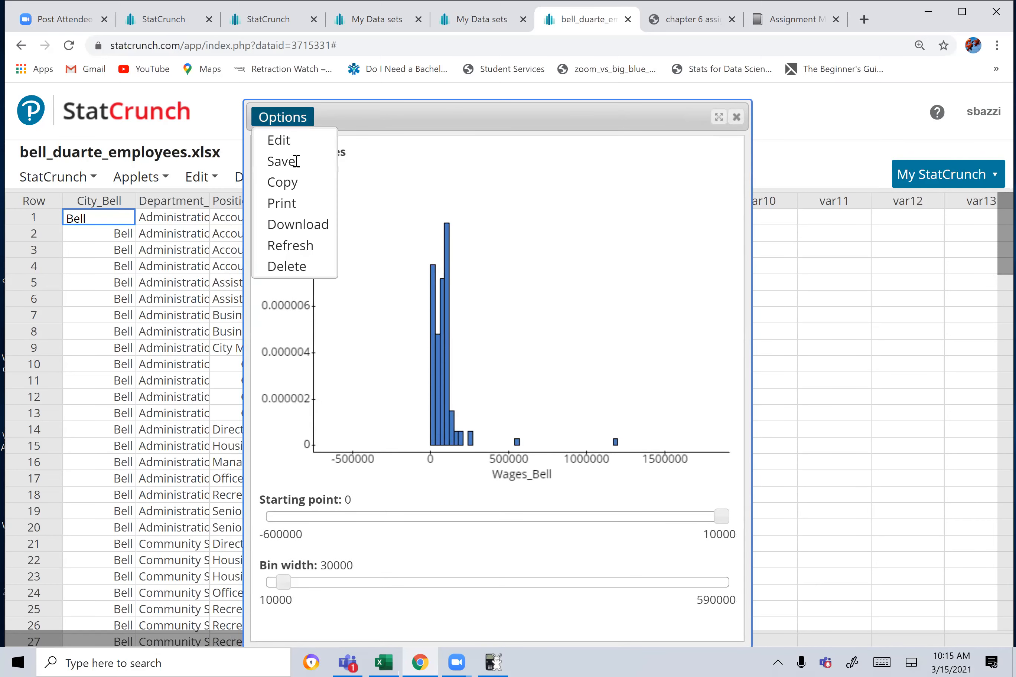
pyautogui.click(280, 183)
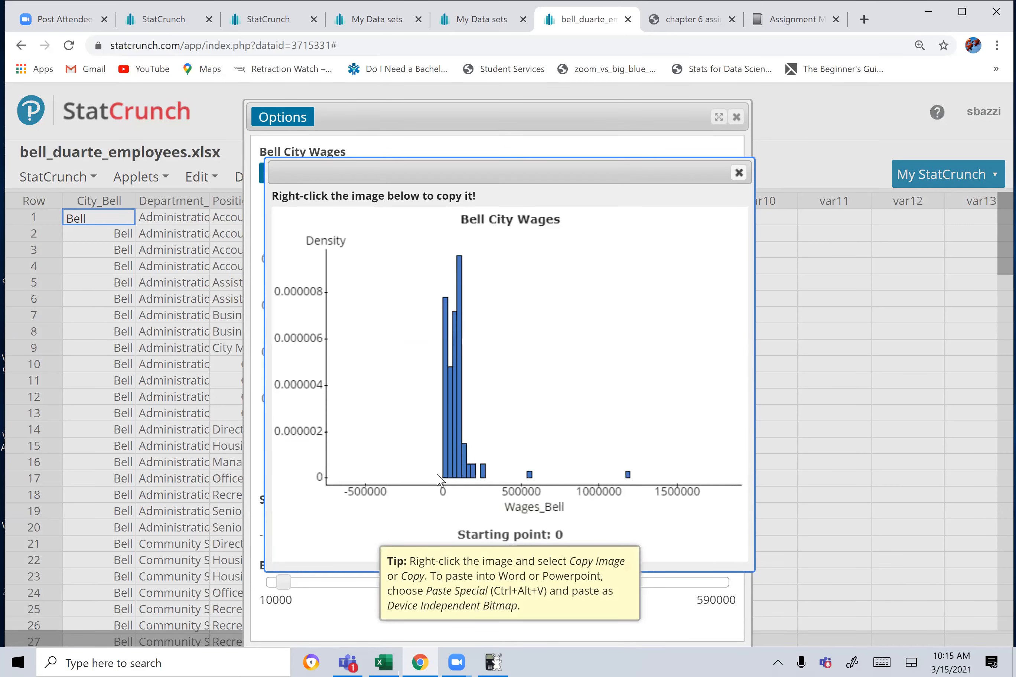
pyautogui.rightClick(506, 313)
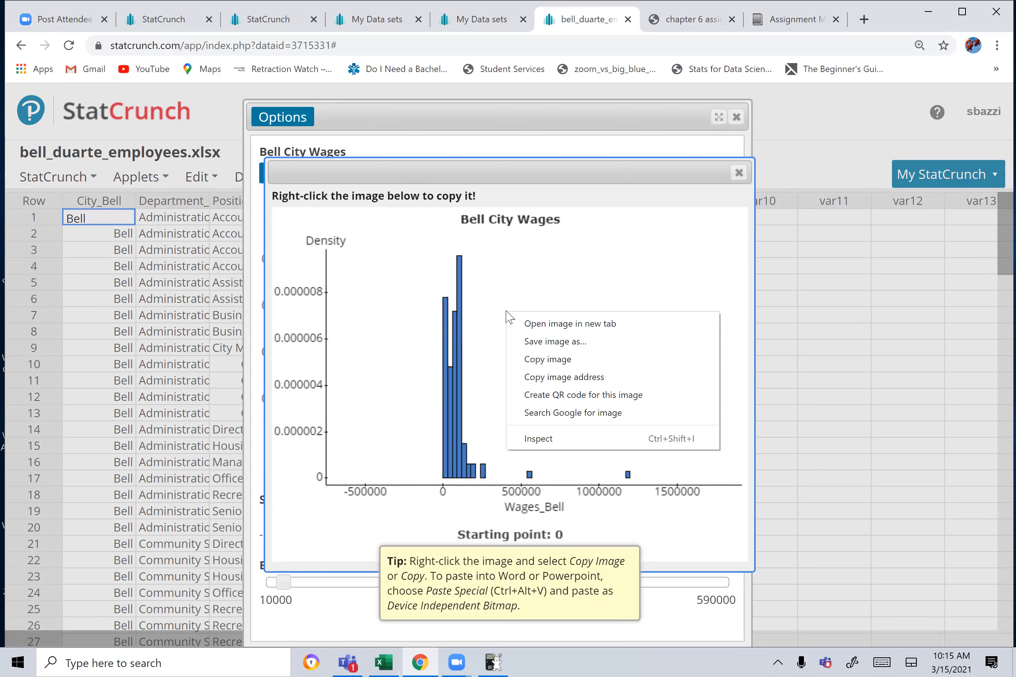
pyautogui.click(538, 360)
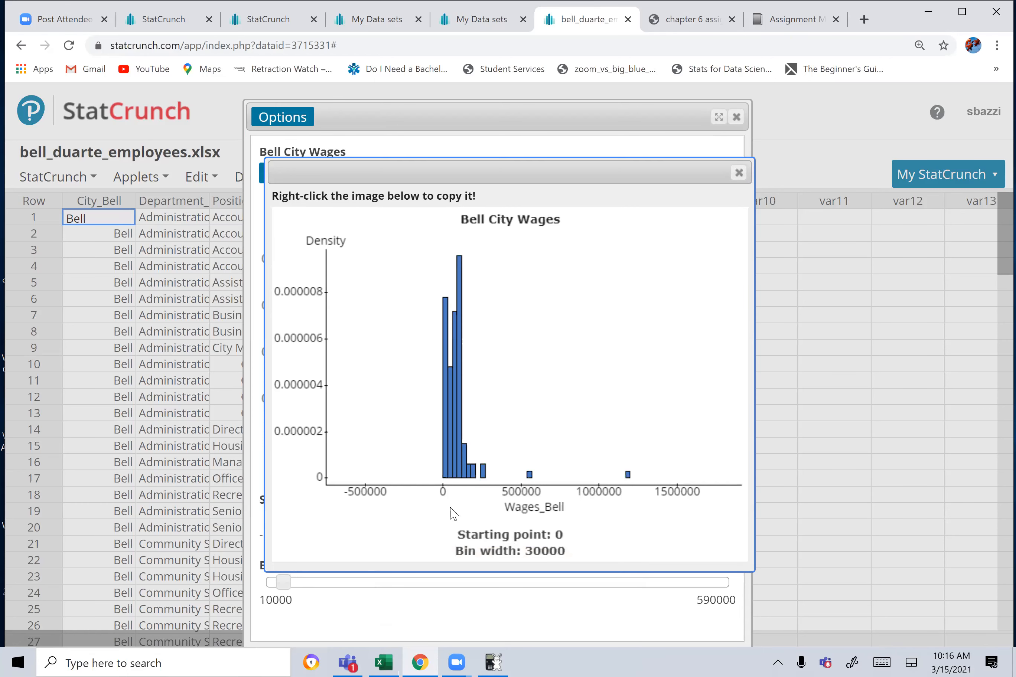
pyautogui.click(739, 173)
# Set the histogram's bin width to 110000 and close the histogram window.
pyautogui.moveTo(283, 583); pyautogui.dragTo(350, 569)
pyautogui.press('Right')
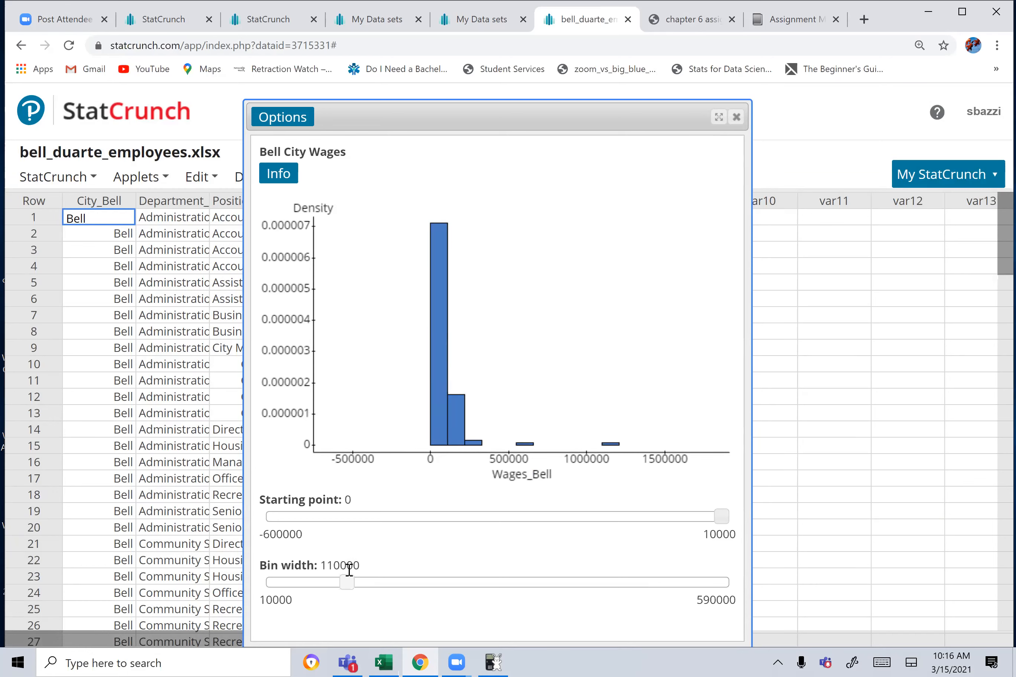
pyautogui.click(792, 328)
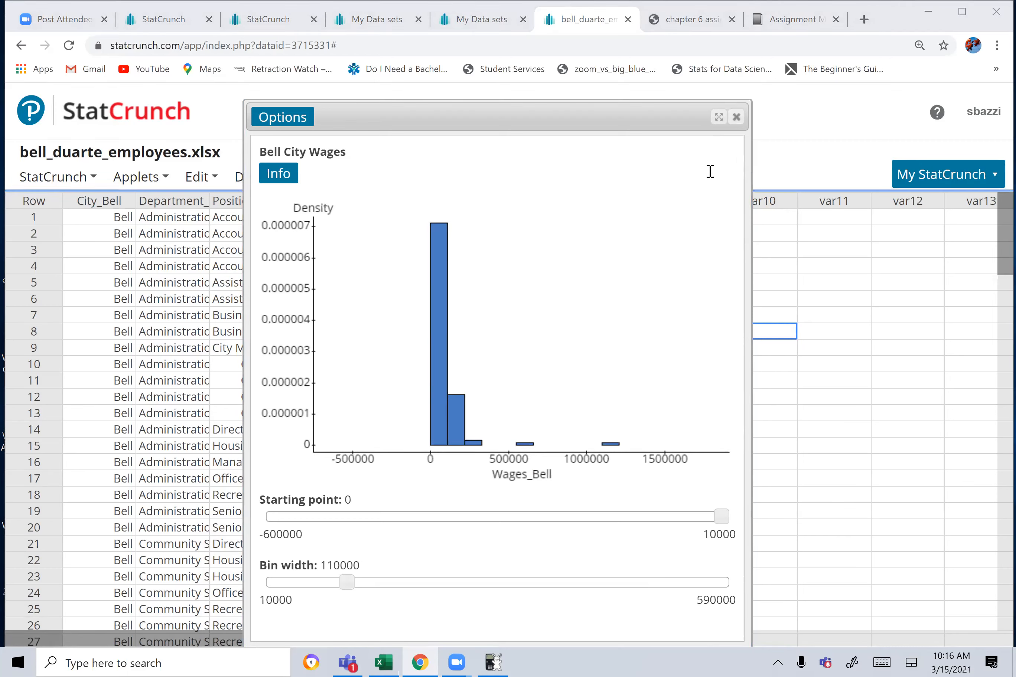
pyautogui.click(738, 120)
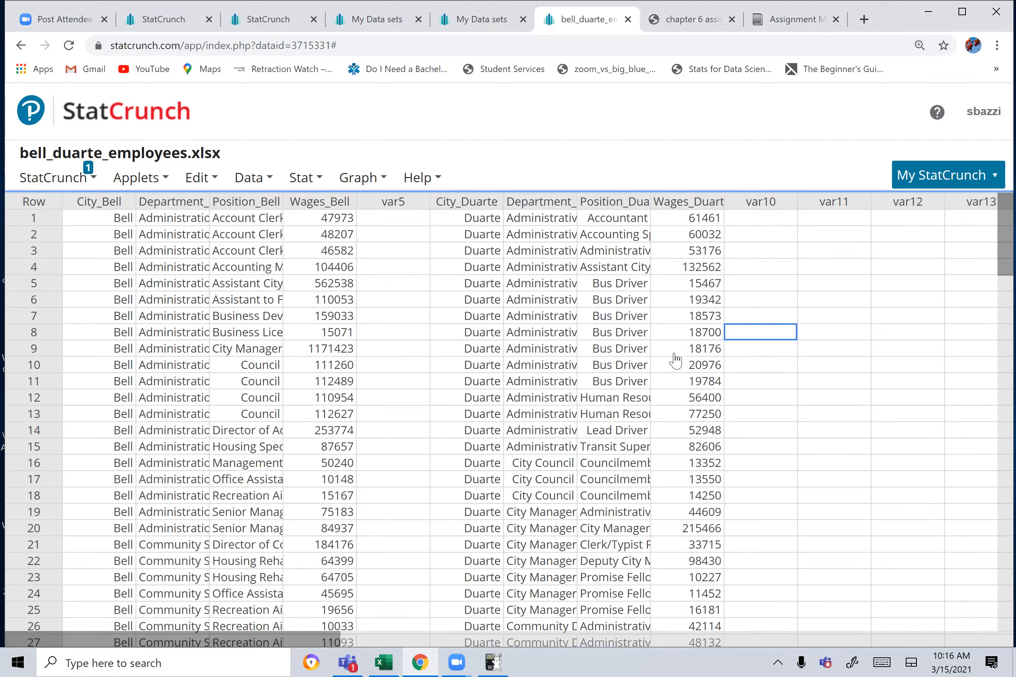
# Open the summary statistics for columns and choose Wages_Bell as the column to summarize.
pyautogui.click(364, 178)
pyautogui.click(306, 178)
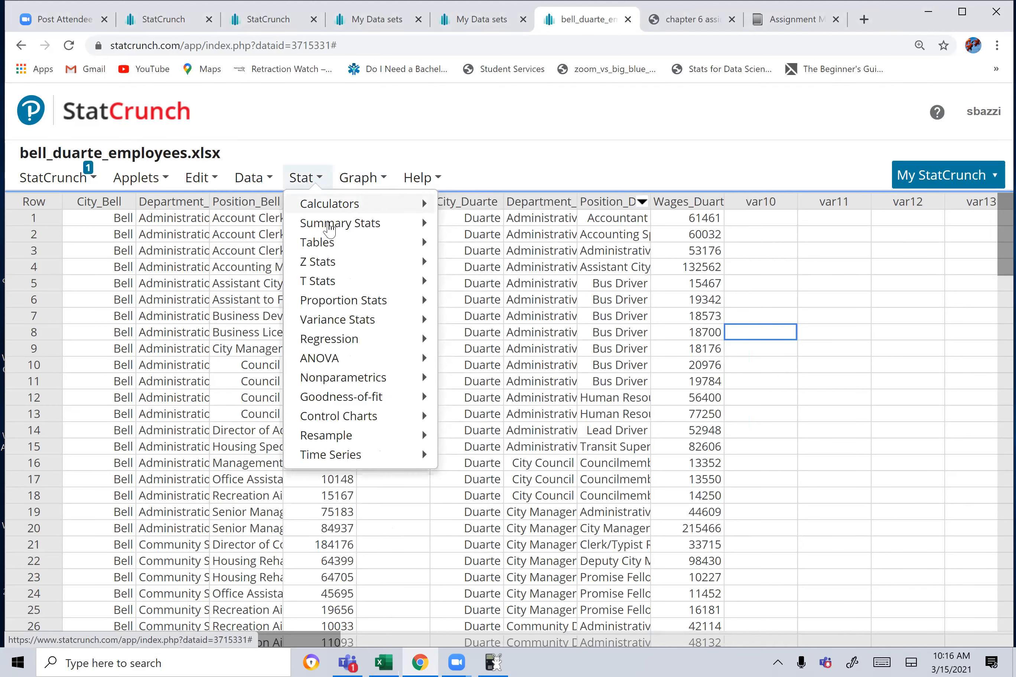
pyautogui.moveTo(336, 224)
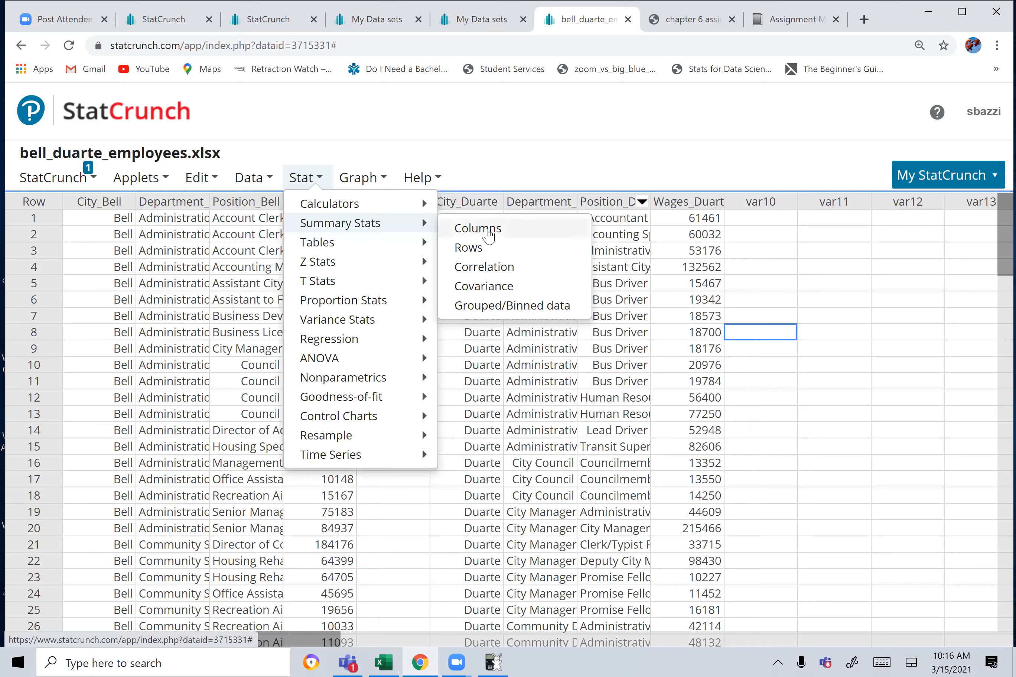
pyautogui.click(488, 236)
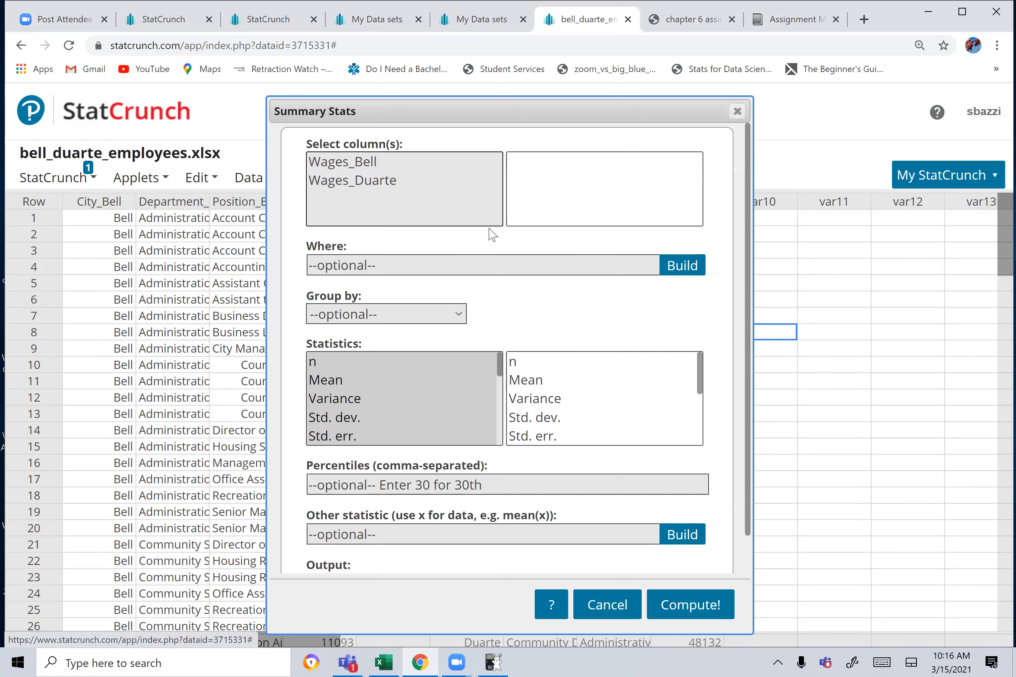
pyautogui.click(374, 170)
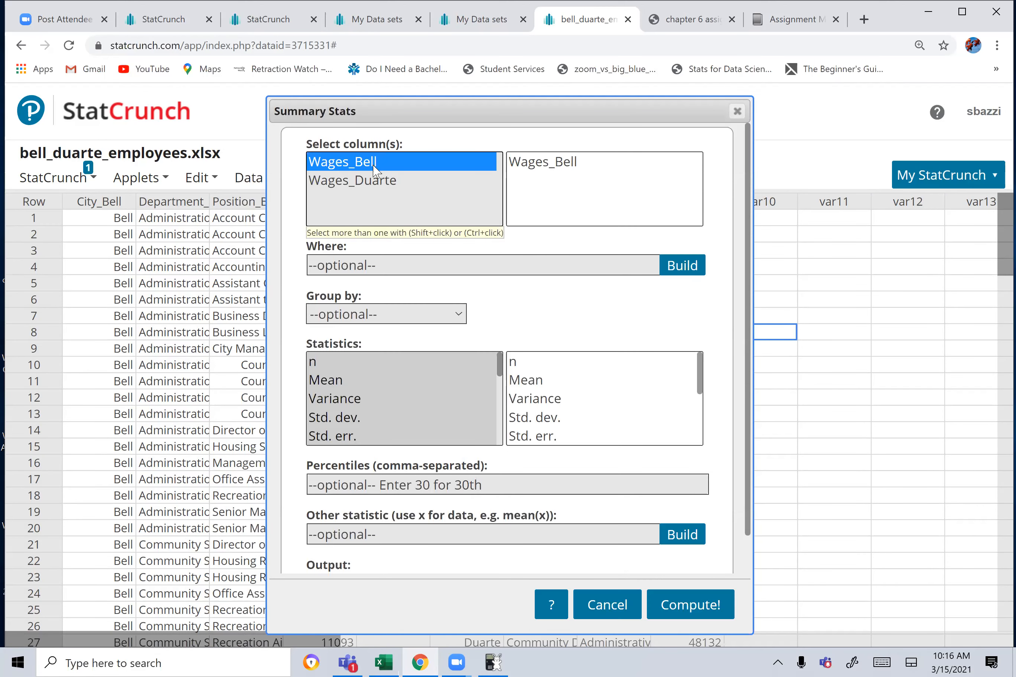
pyautogui.click(356, 183)
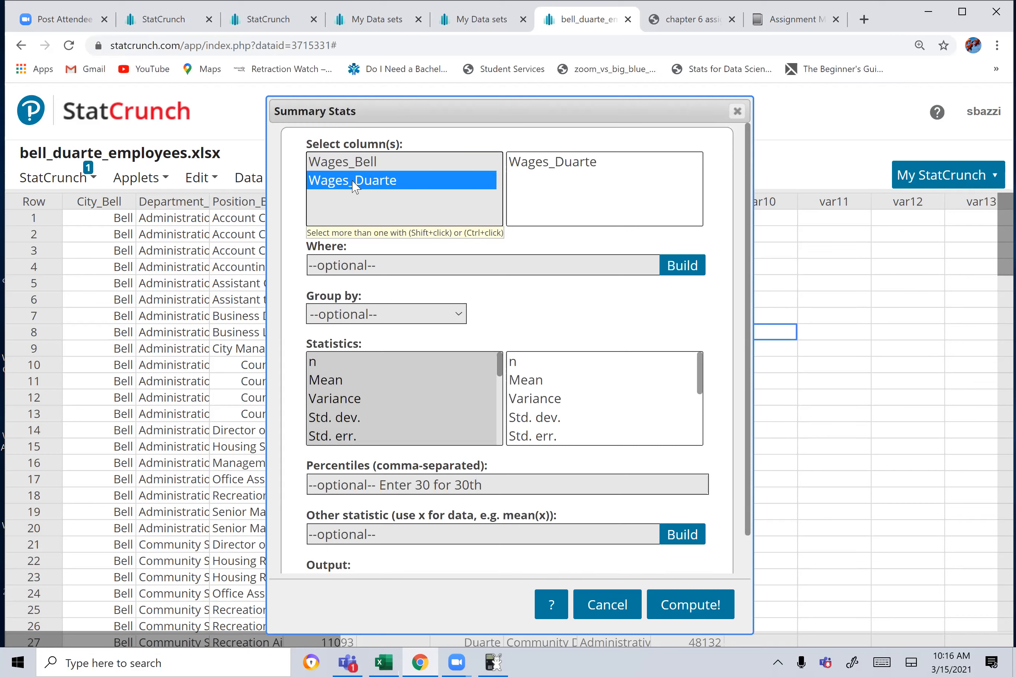
pyautogui.click(347, 168)
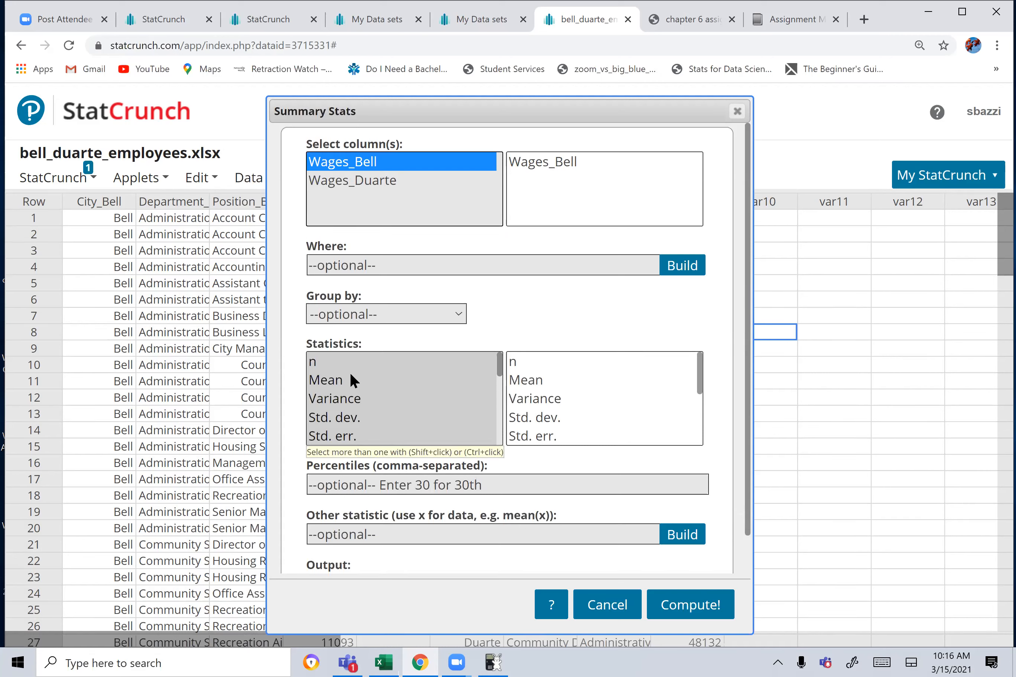
pyautogui.click(336, 384)
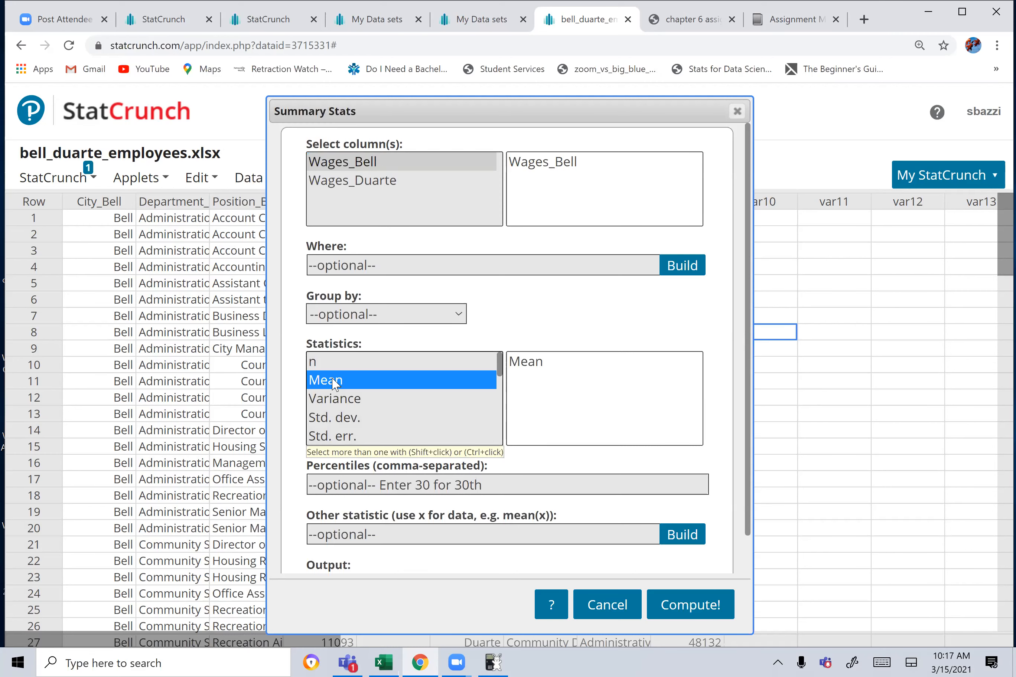
pyautogui.keyDown('ctrl'); pyautogui.click(345, 417); pyautogui.keyUp('ctrl')
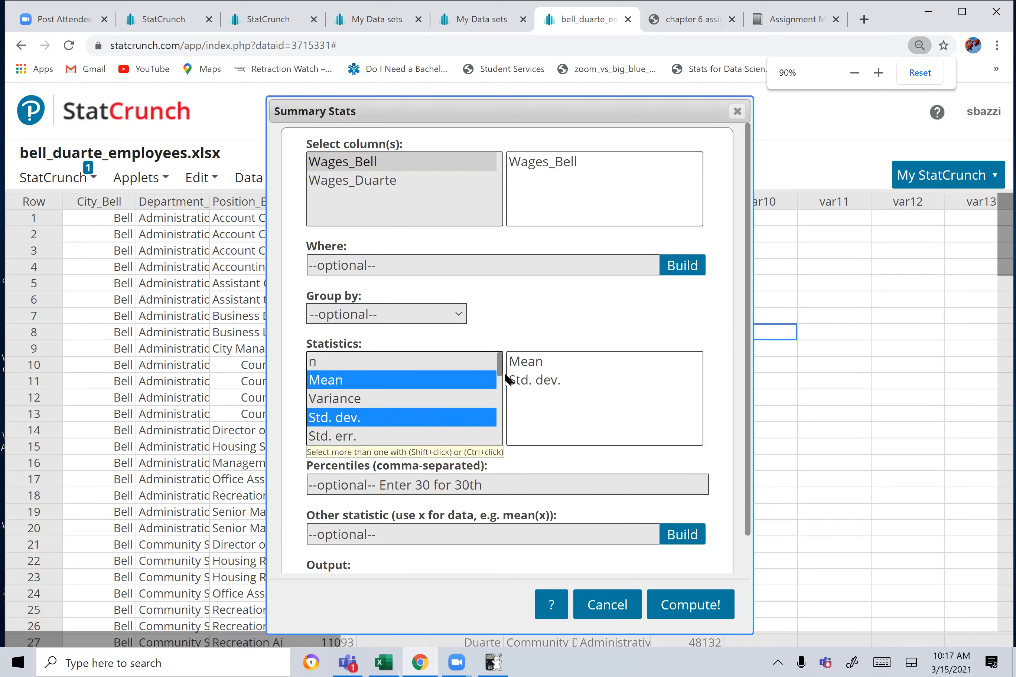
pyautogui.hotkey('ctrl', '-')
pyautogui.hotkey('ctrl', '-')
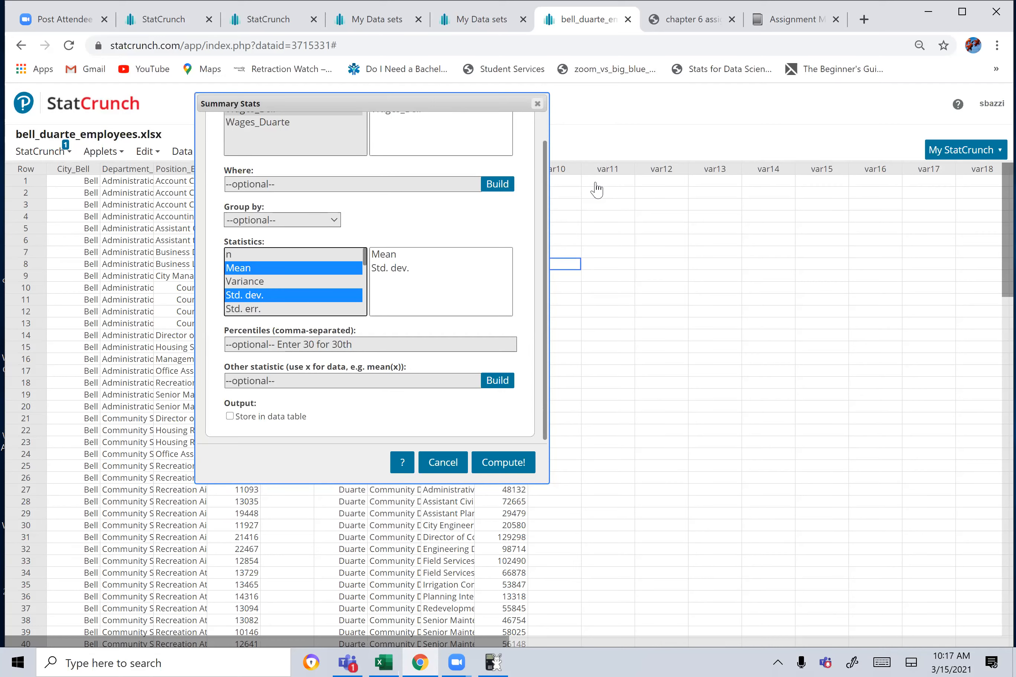
pyautogui.hotkey('ctrl', '+')
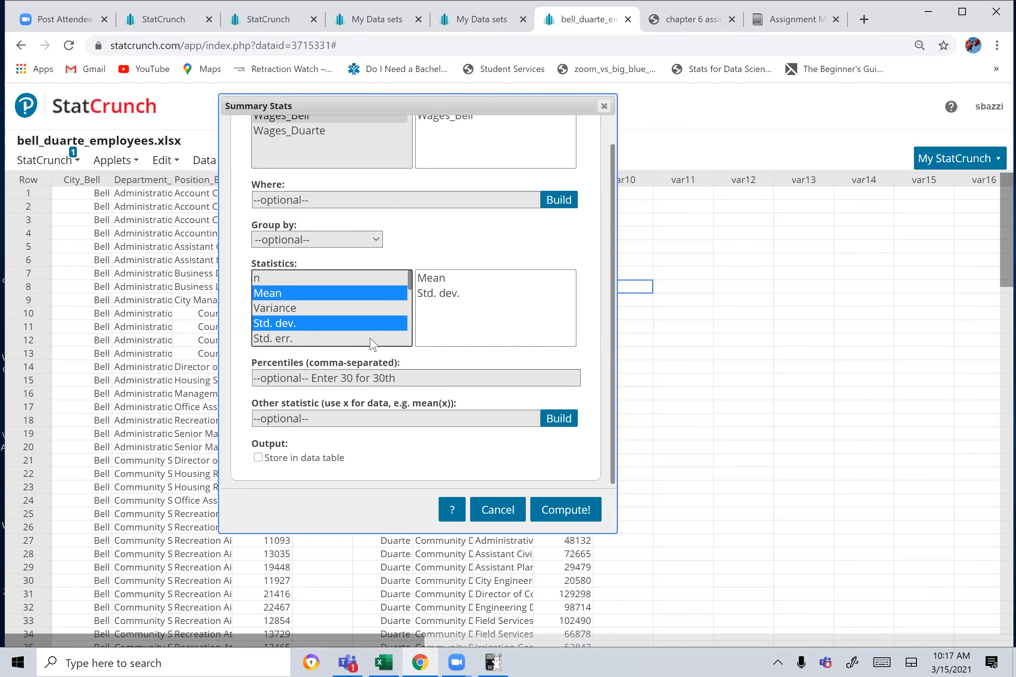
pyautogui.click(272, 284)
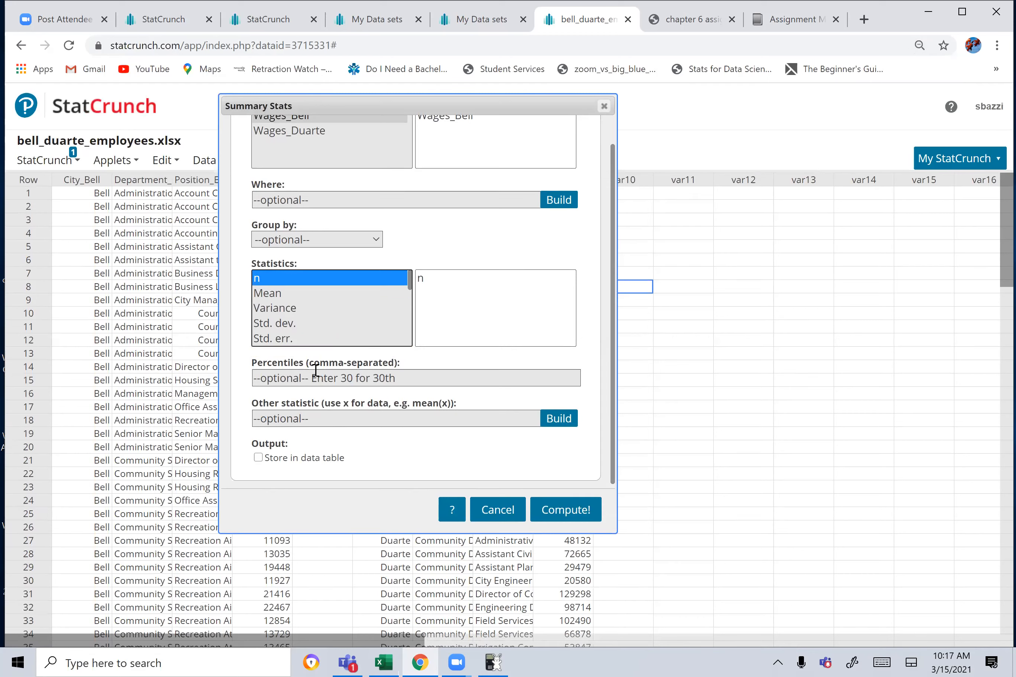
pyautogui.click(424, 279)
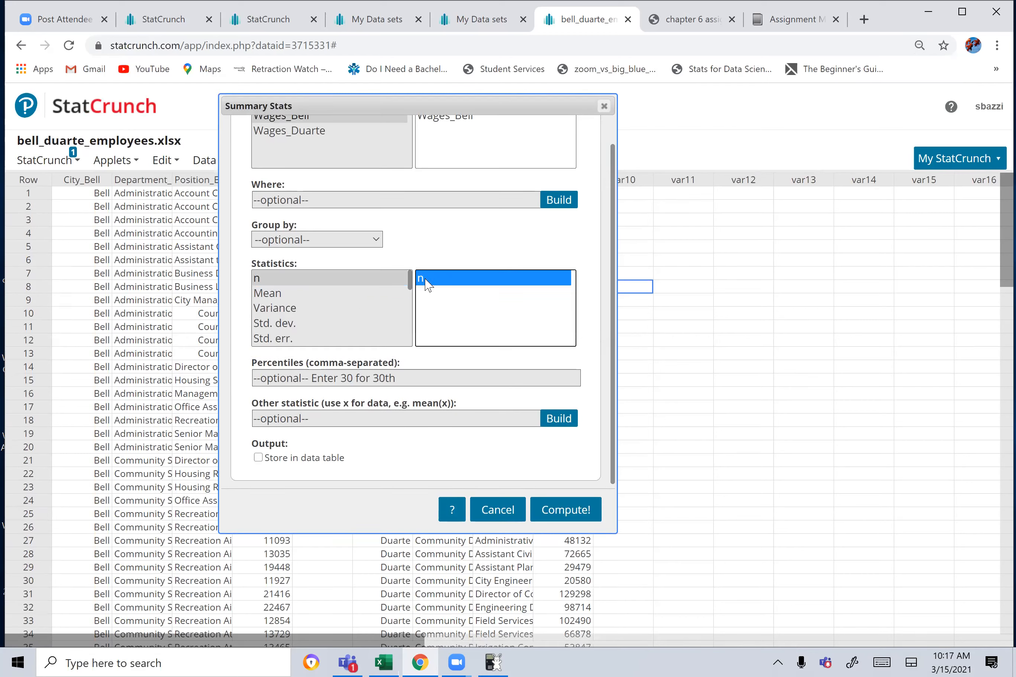
pyautogui.click(277, 284)
# Compute only the Mean and Std. dev. for Wages_Bell and reposition the results window over the data table.
pyautogui.click(274, 293)
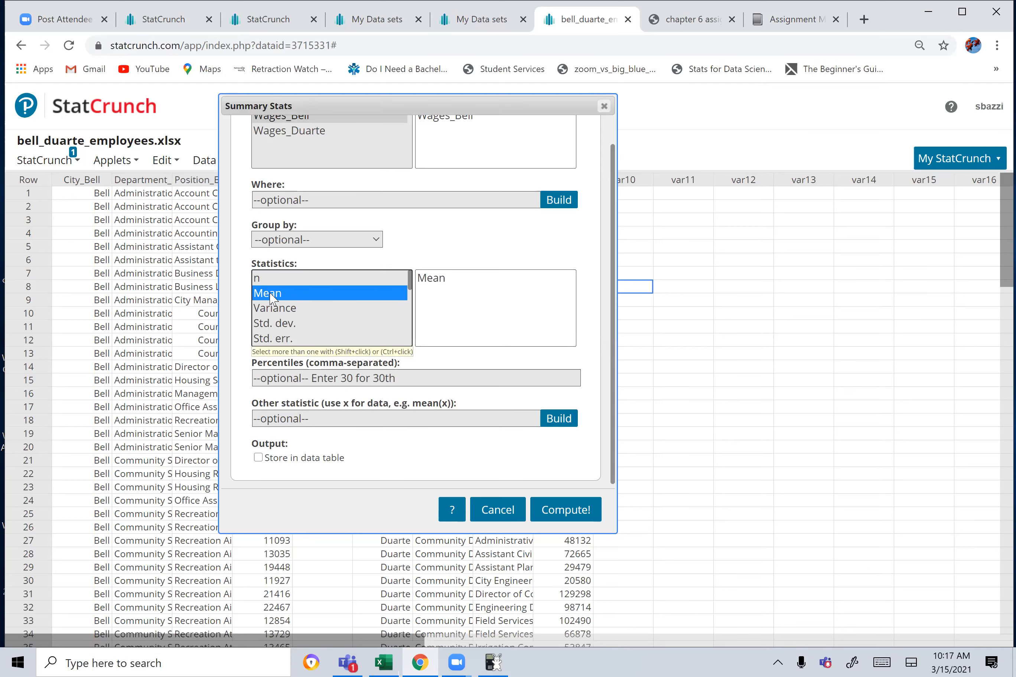
pyautogui.keyDown('ctrl'); pyautogui.click(273, 324); pyautogui.keyUp('ctrl')
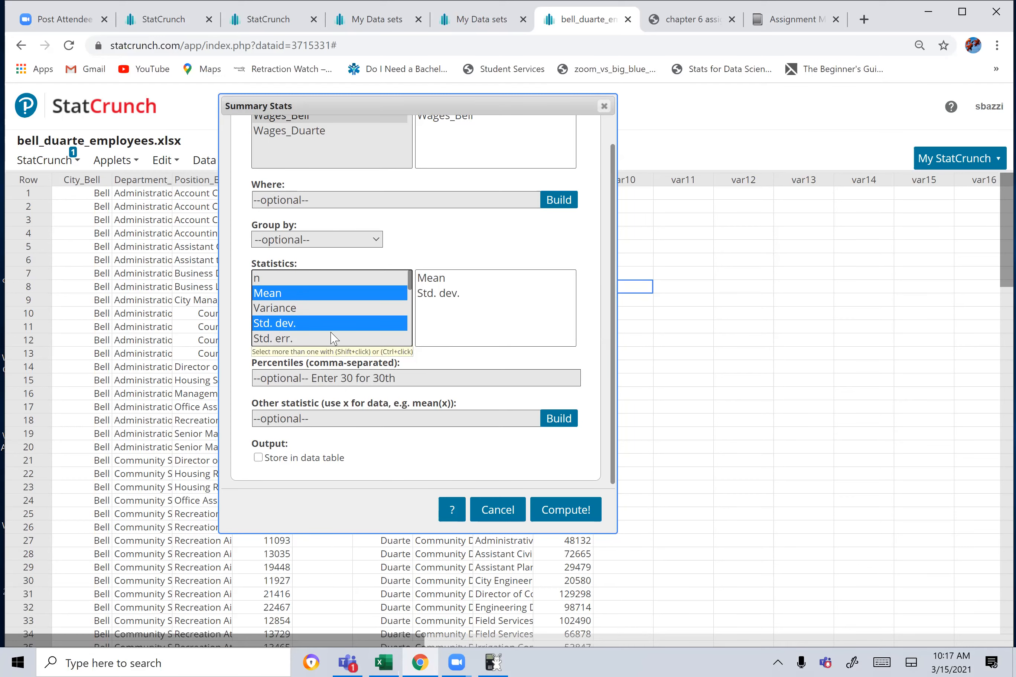
pyautogui.hotkey('ctrl', '-')
pyautogui.hotkey('ctrl', '-')
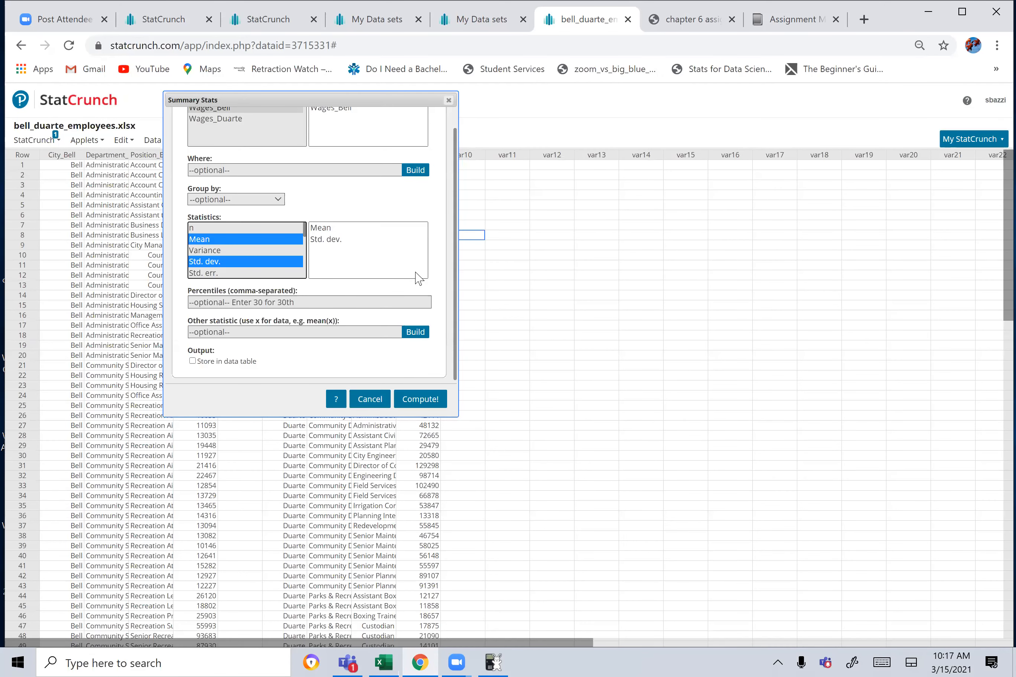
pyautogui.hotkey('ctrl', '+')
pyautogui.hotkey('ctrl', '+')
pyautogui.hotkey('ctrl', '+')
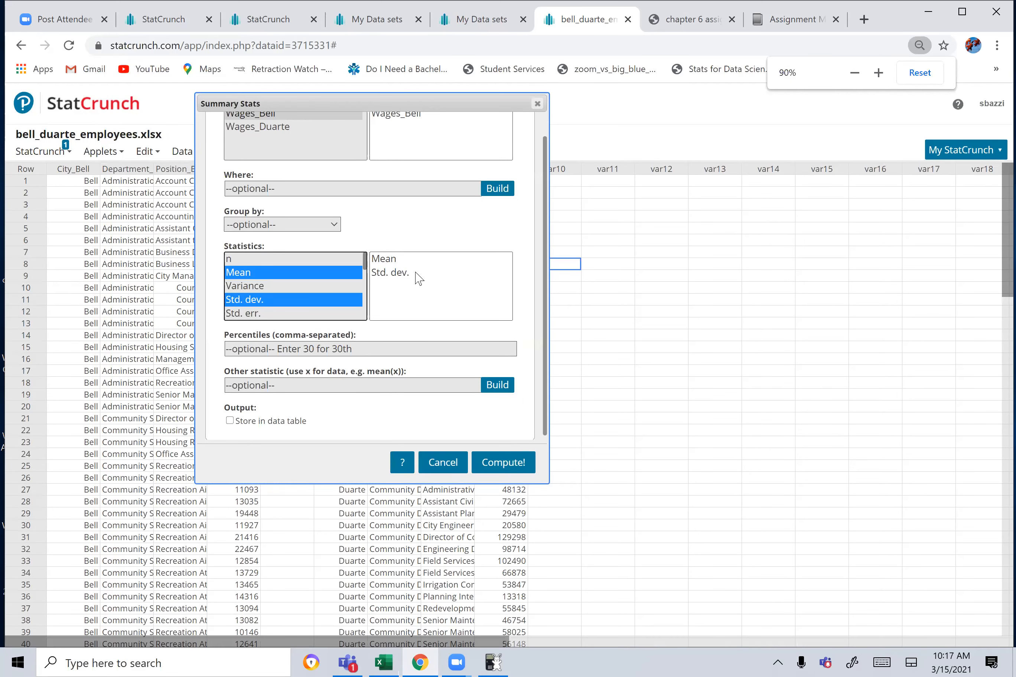
pyautogui.hotkey('ctrl', '+')
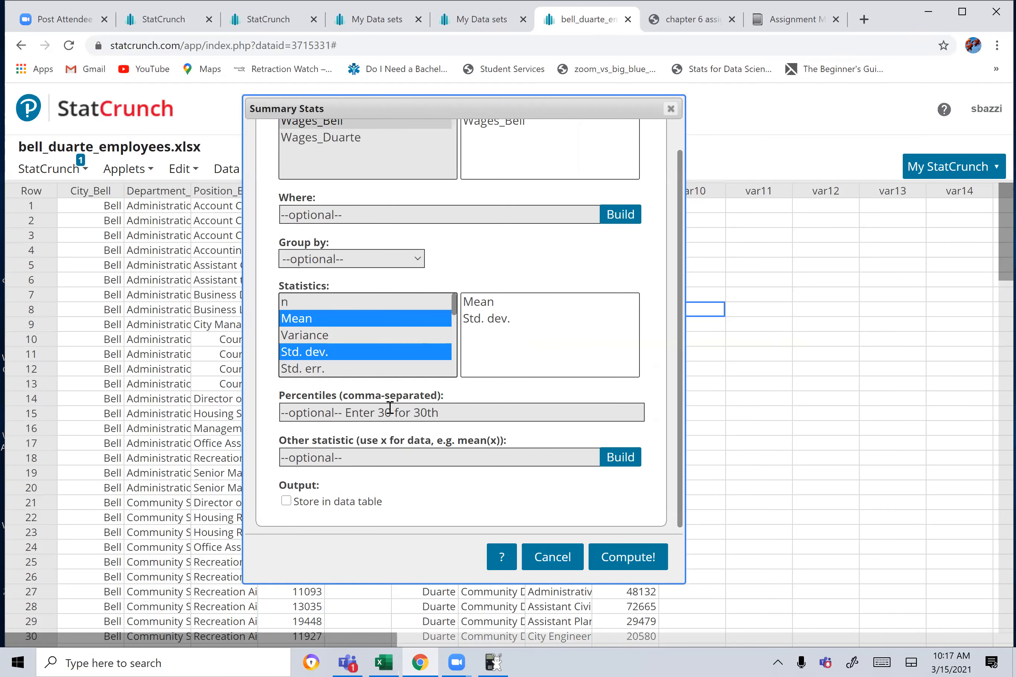
pyautogui.scroll(-3, 378, 369)
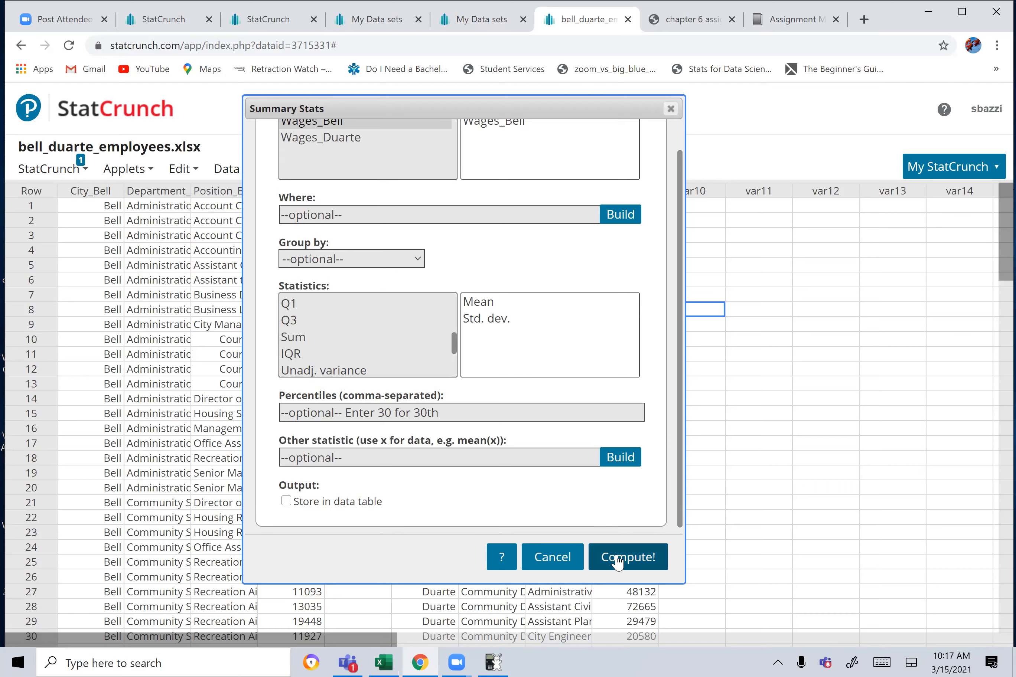
pyautogui.click(621, 567)
pyautogui.moveTo(831, 204); pyautogui.dragTo(543, 241)
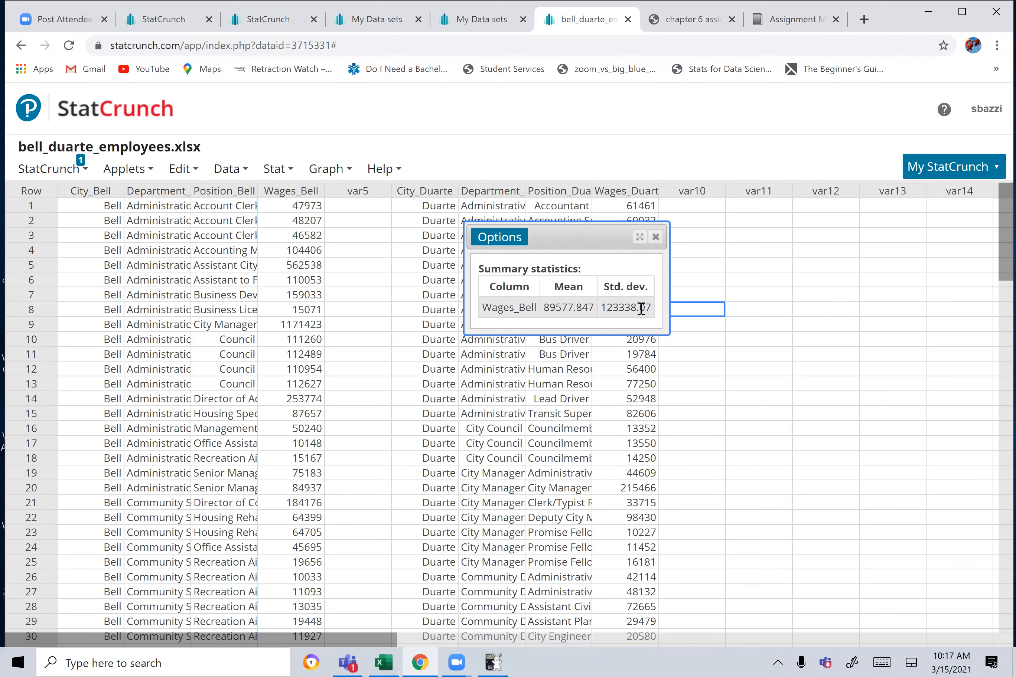
# Close the Wages_Bell statistics window, and compute the default column summary statistics for Wages_Duarte, closing the results.
pyautogui.moveTo(669, 316); pyautogui.dragTo(882, 304)
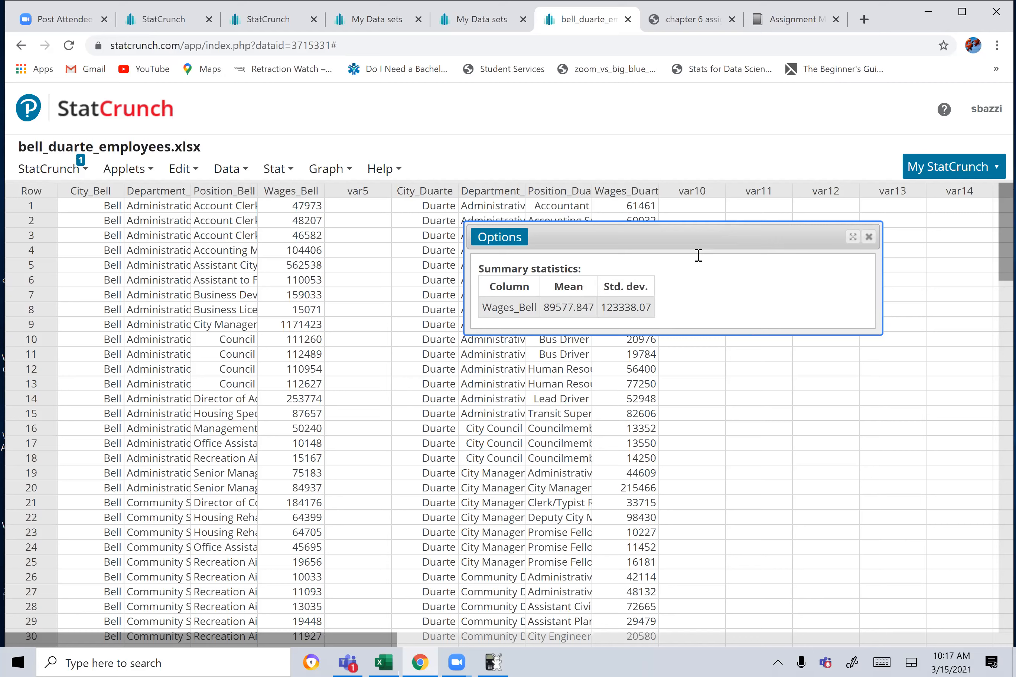
pyautogui.click(869, 237)
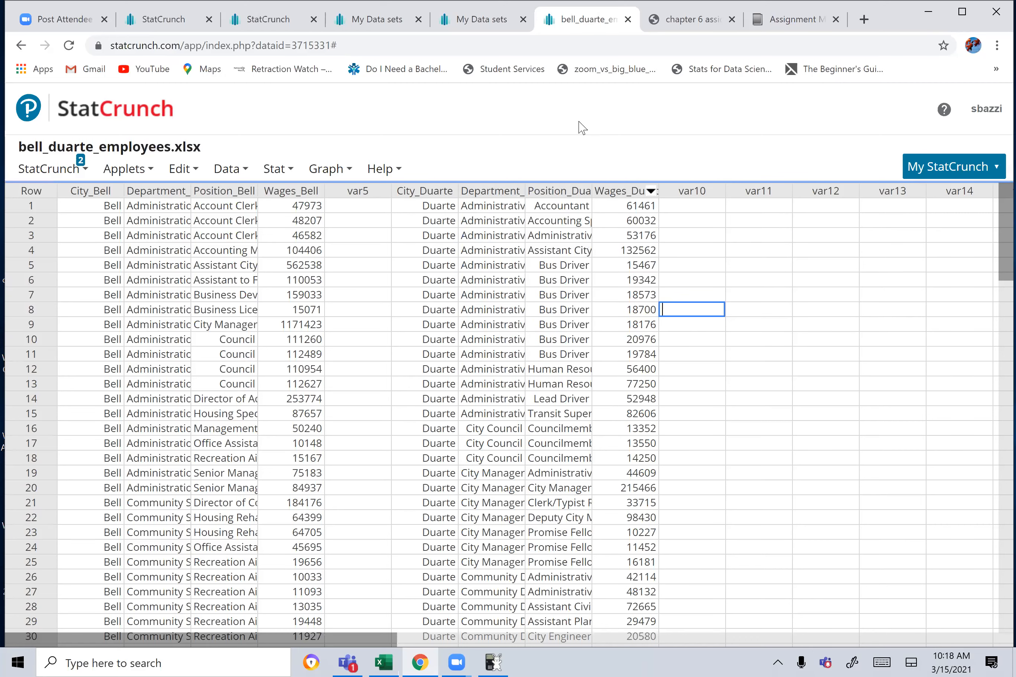
pyautogui.click(279, 171)
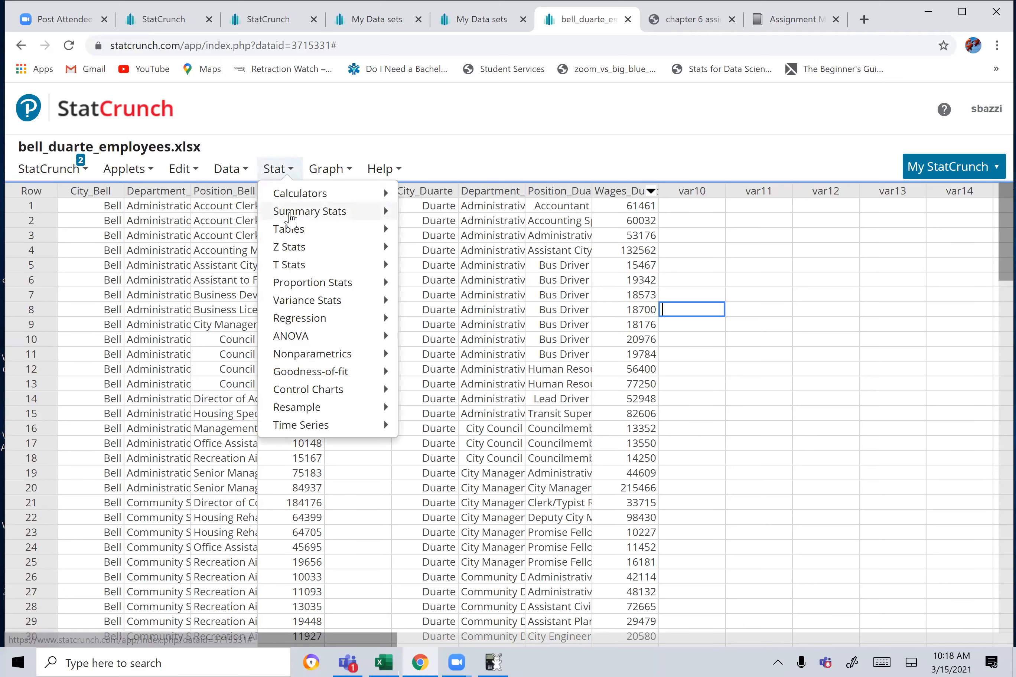
pyautogui.moveTo(291, 215)
pyautogui.click(424, 216)
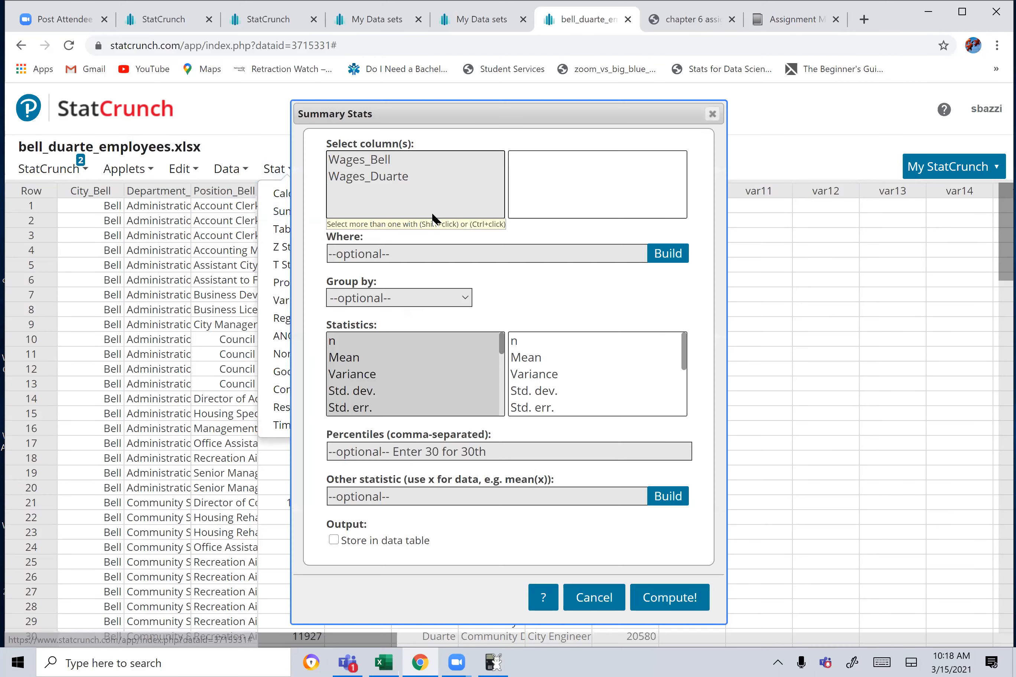
pyautogui.click(369, 178)
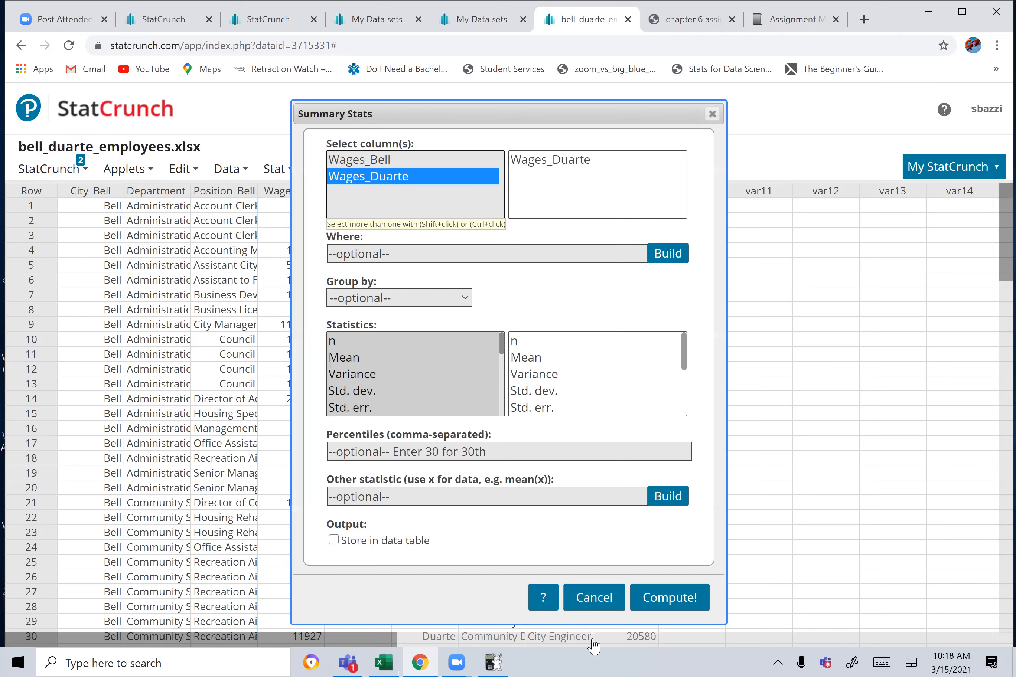
pyautogui.click(658, 598)
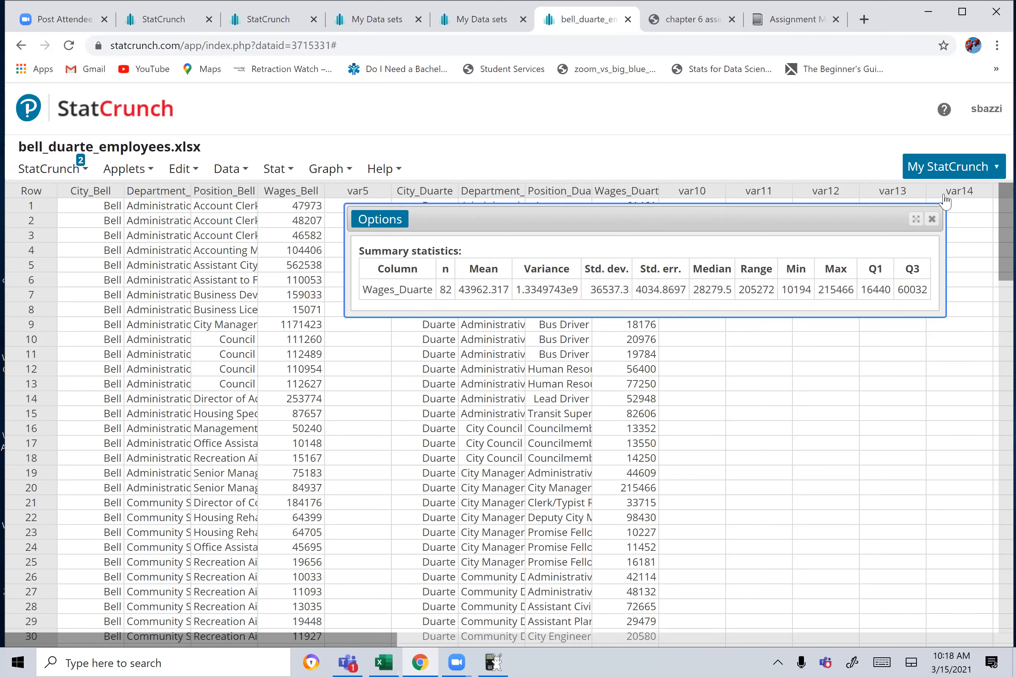
pyautogui.click(932, 220)
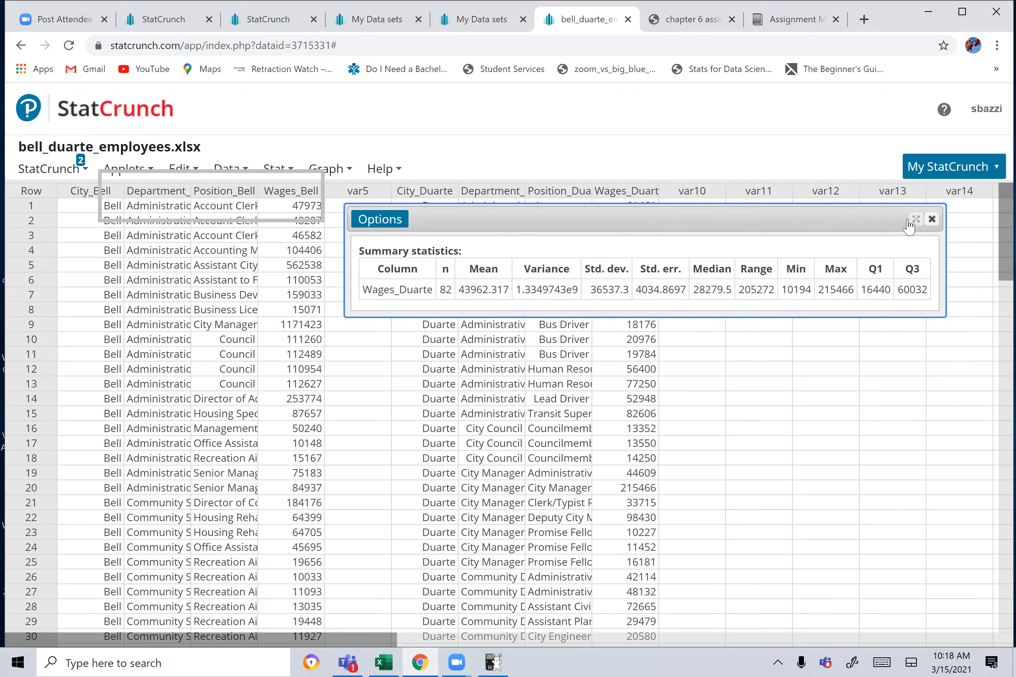
# Create horizontal boxplots of Wages_Bell and Wages_Duarte together, using fences to identify outliers, and reposition the graph window.
pyautogui.click(330, 170)
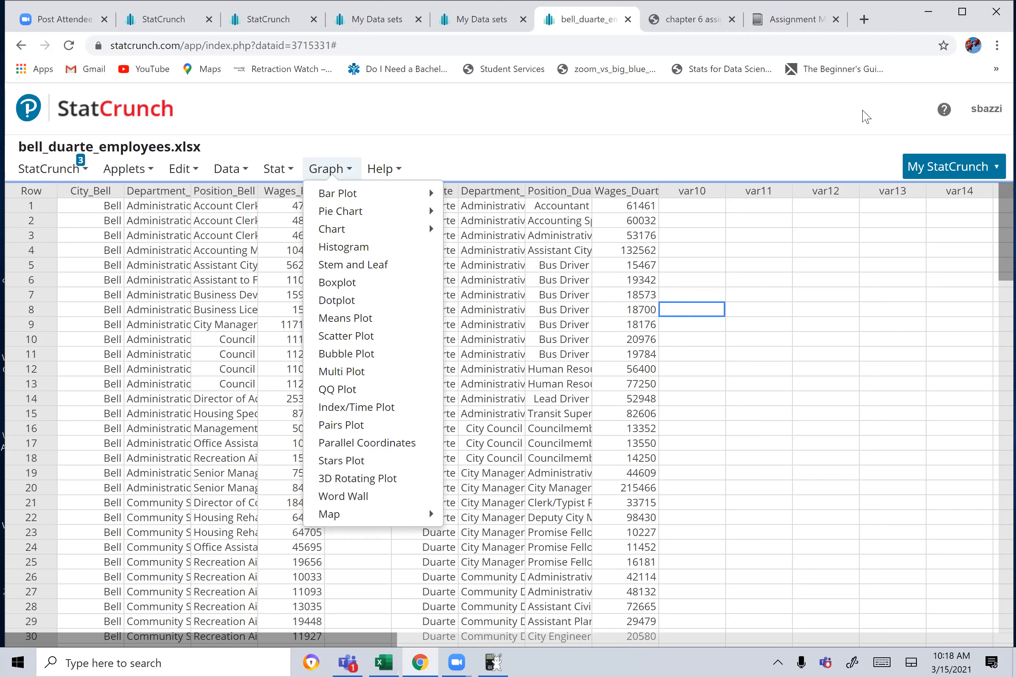
pyautogui.moveTo(361, 198)
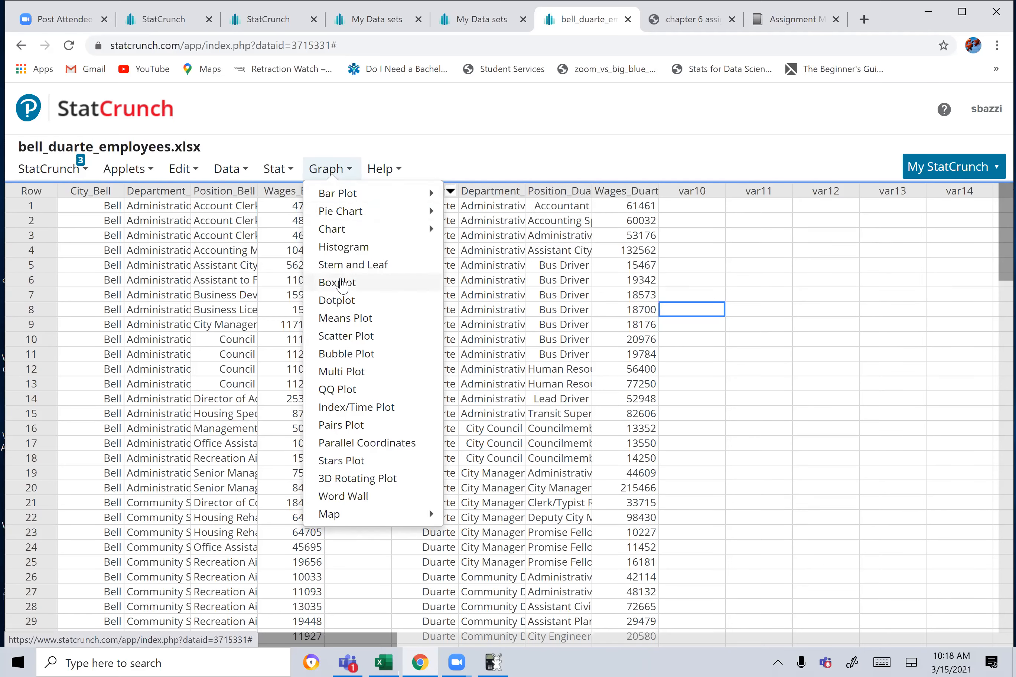
pyautogui.click(341, 284)
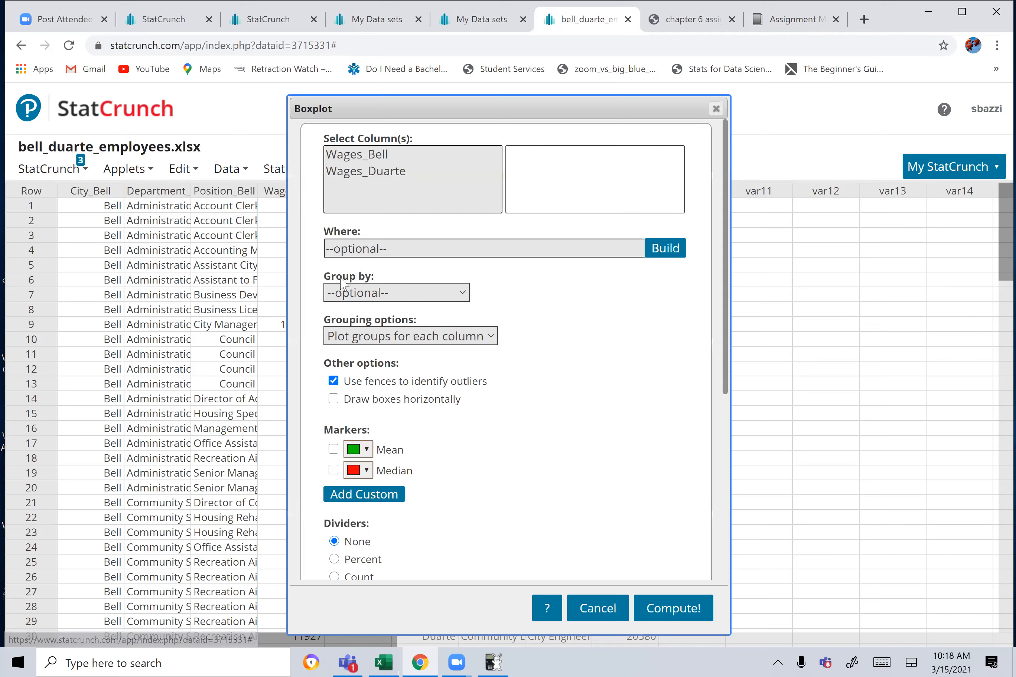
pyautogui.click(374, 156)
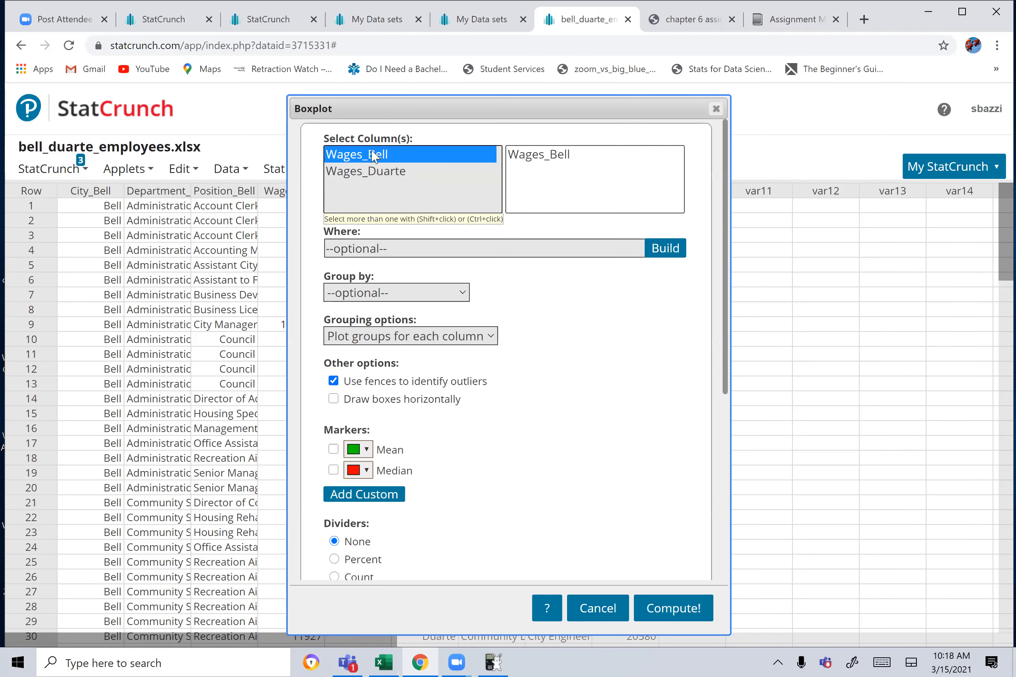
pyautogui.keyDown('ctrl'); pyautogui.click(366, 175); pyautogui.keyUp('ctrl')
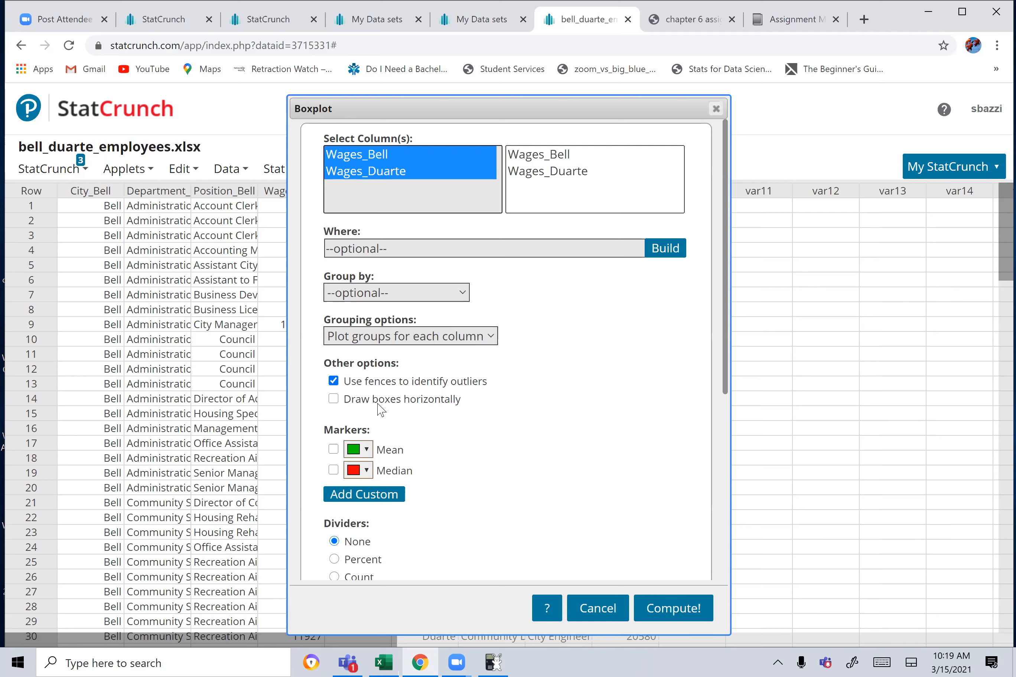
pyautogui.click(333, 381)
pyautogui.click(333, 400)
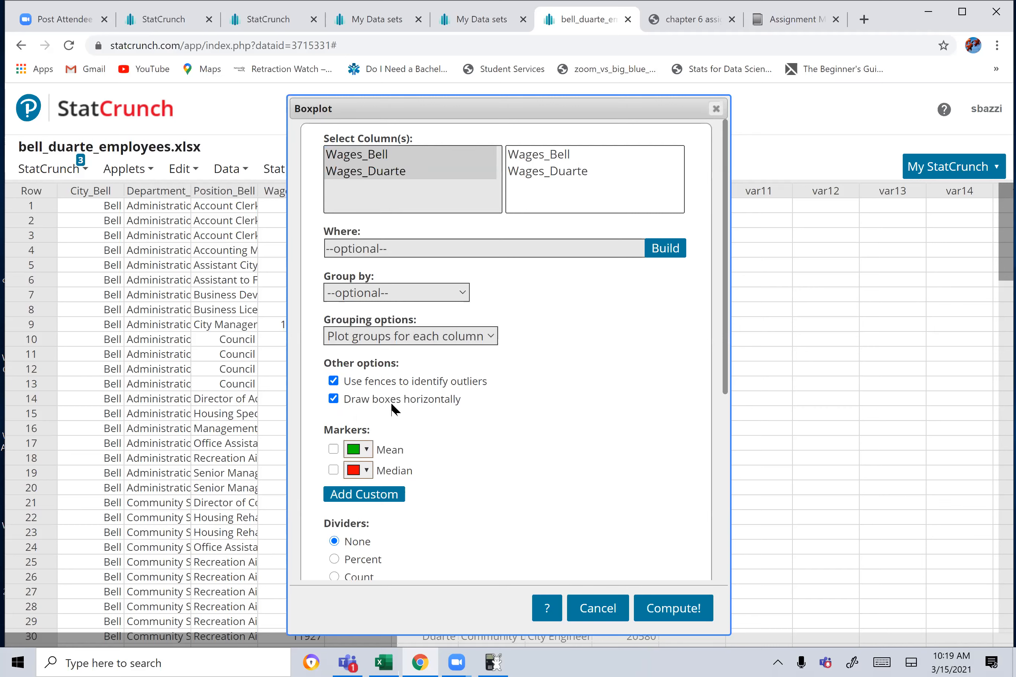
pyautogui.click(673, 608)
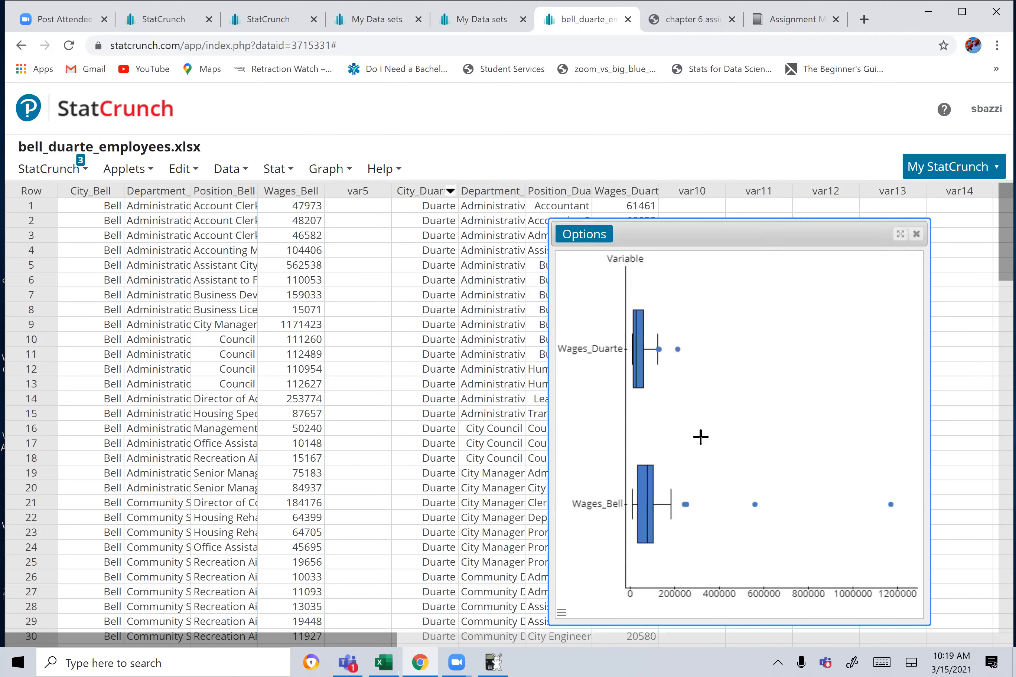
pyautogui.moveTo(709, 223); pyautogui.dragTo(706, 221)
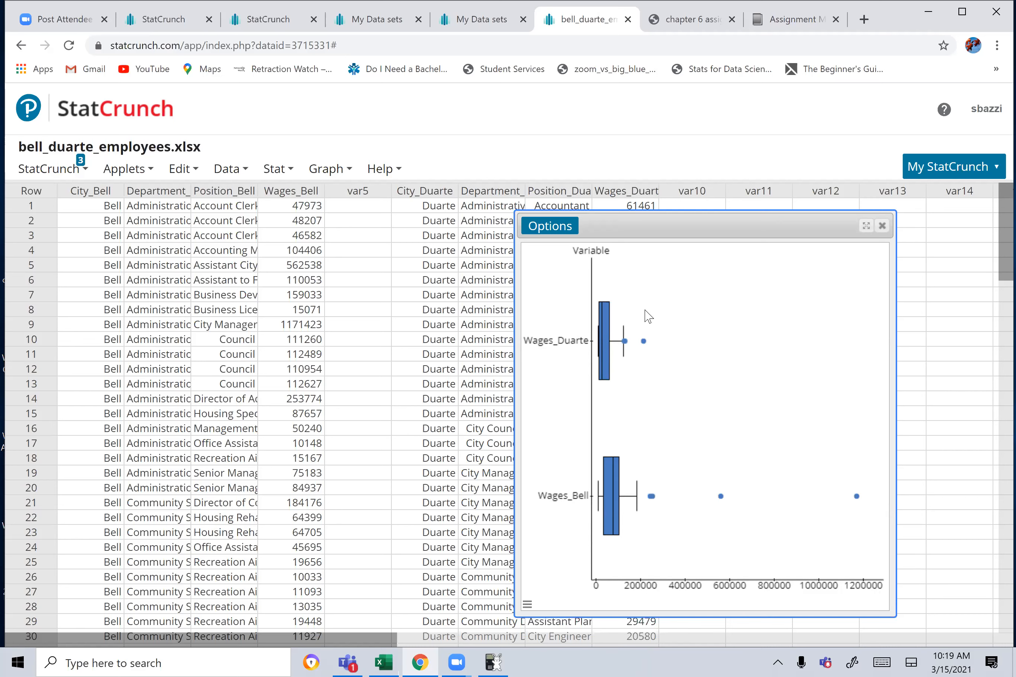
# Sketch a freehand red boxplot over the data table, with a box, a median line and a whisker on each side.
pyautogui.click(390, 103)
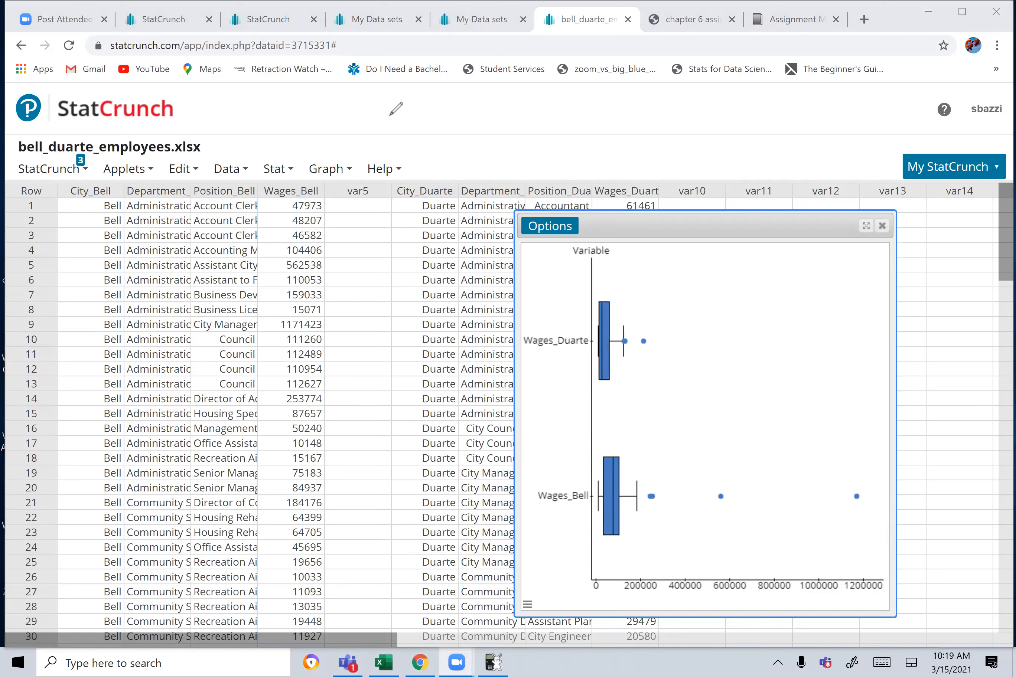
pyautogui.moveTo(252, 302); pyautogui.dragTo(254, 388)
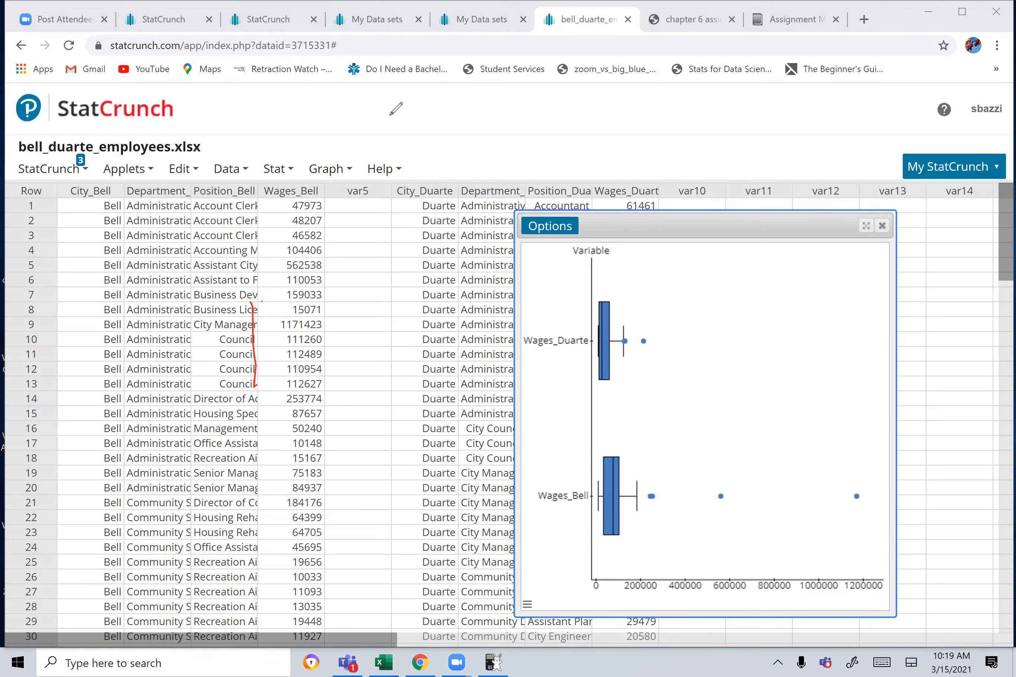
pyautogui.moveTo(262, 301)
pyautogui.mouseDown()
pyautogui.moveTo(395, 302)
pyautogui.moveTo(411, 360)
pyautogui.mouseUp()
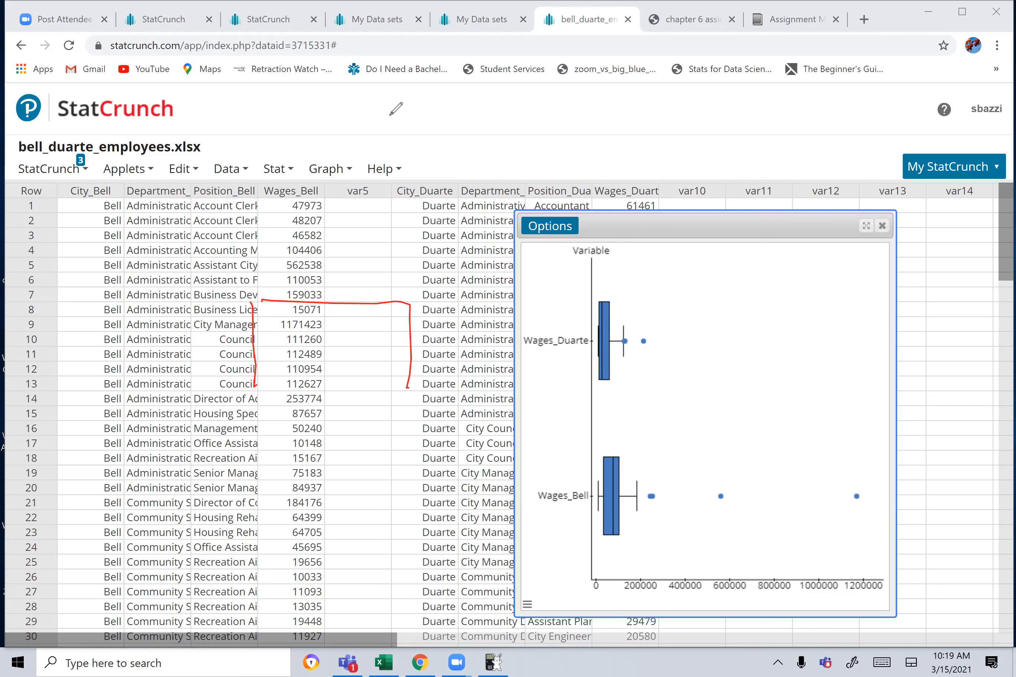
pyautogui.moveTo(263, 384); pyautogui.dragTo(419, 382)
pyautogui.moveTo(333, 299); pyautogui.dragTo(327, 383)
pyautogui.moveTo(265, 340); pyautogui.dragTo(172, 349)
pyautogui.moveTo(414, 343); pyautogui.dragTo(465, 344)
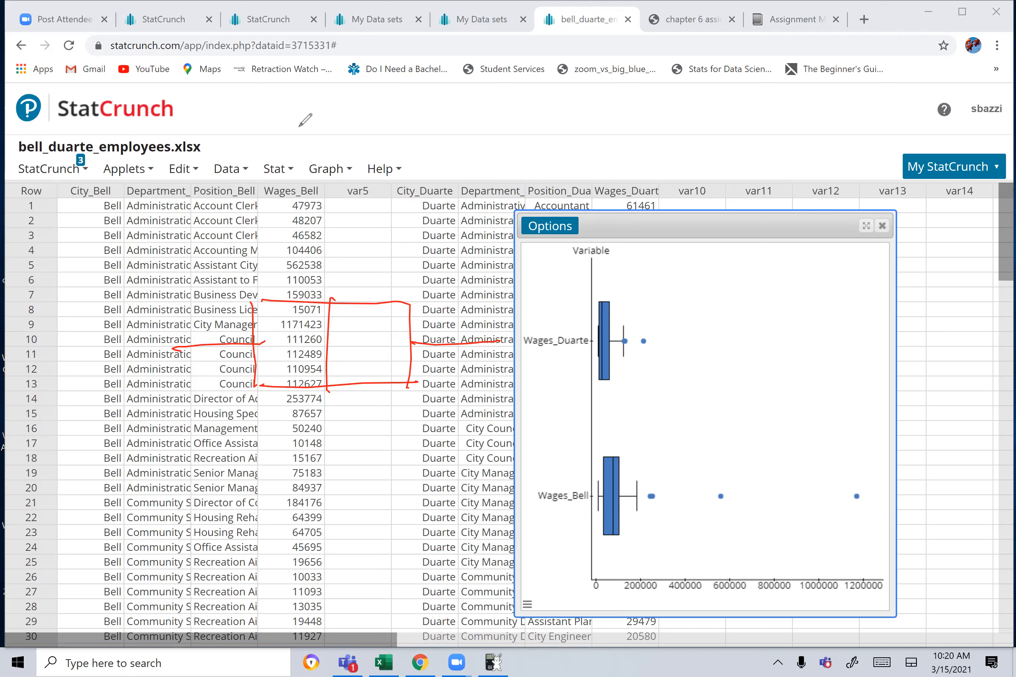
# Open the copyable image of the boxplots and its image-copy options, and close the image and boxplot windows.
pyautogui.click(539, 231)
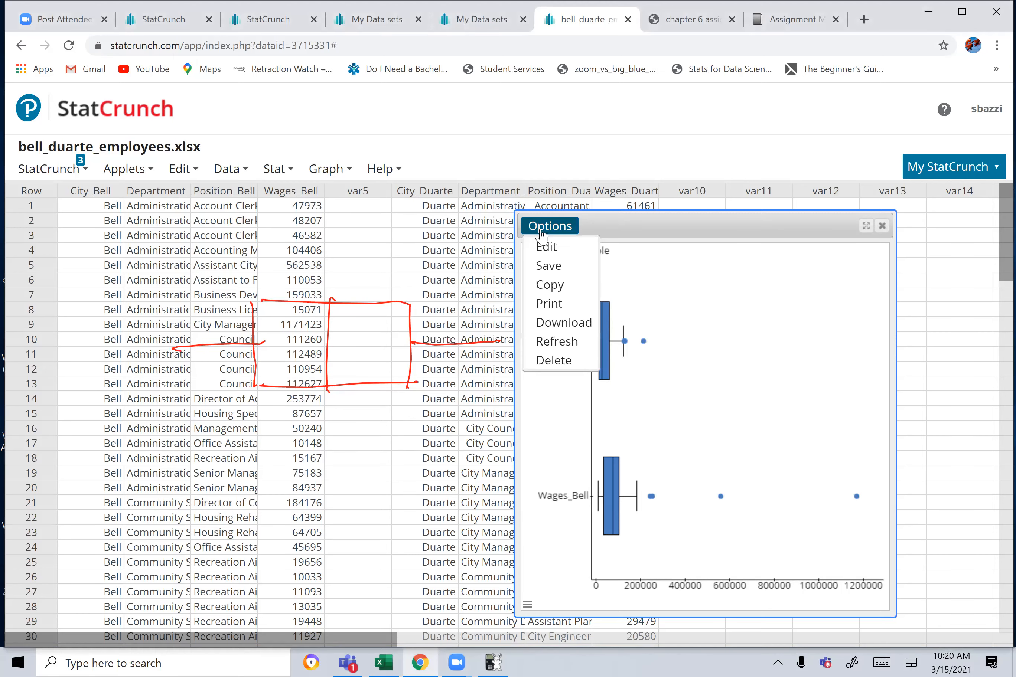
pyautogui.click(553, 285)
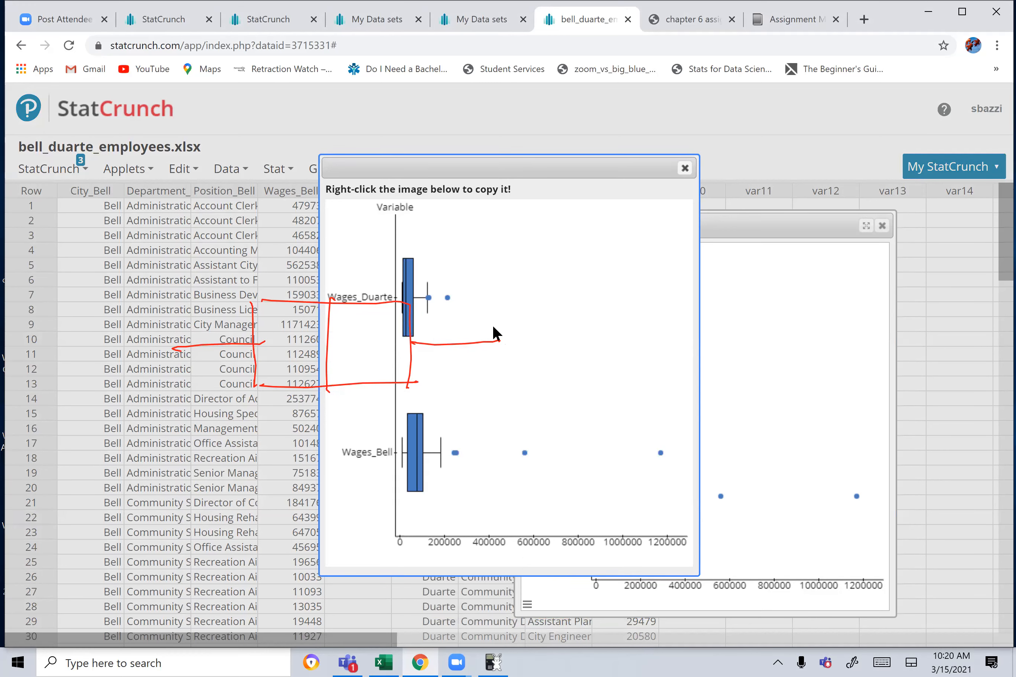
pyautogui.rightClick(469, 312)
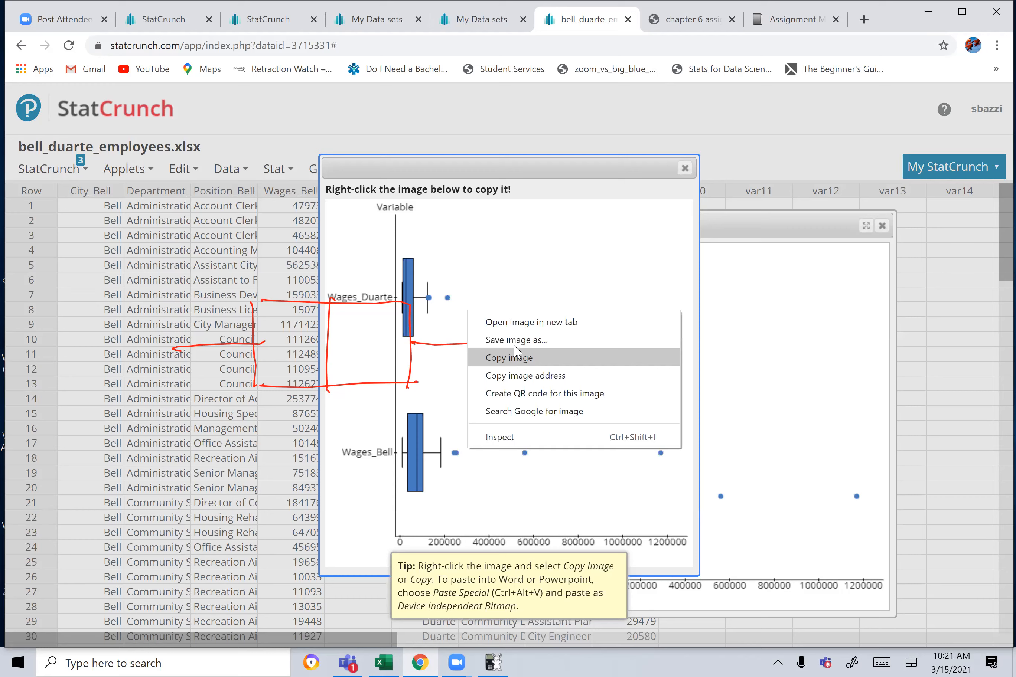
pyautogui.click(683, 171)
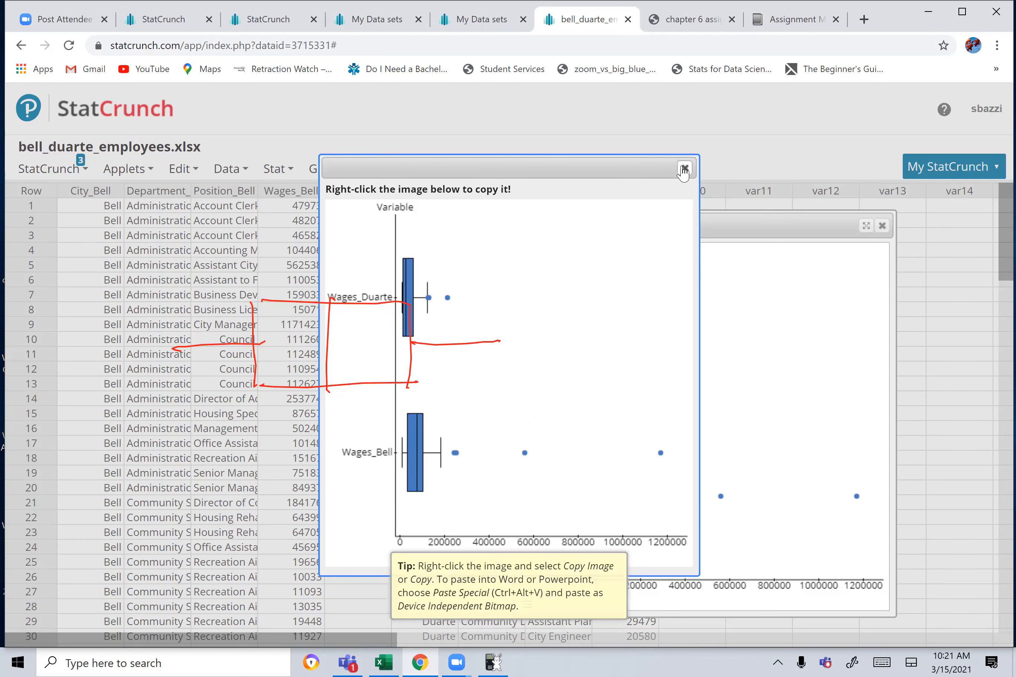
pyautogui.click(683, 171)
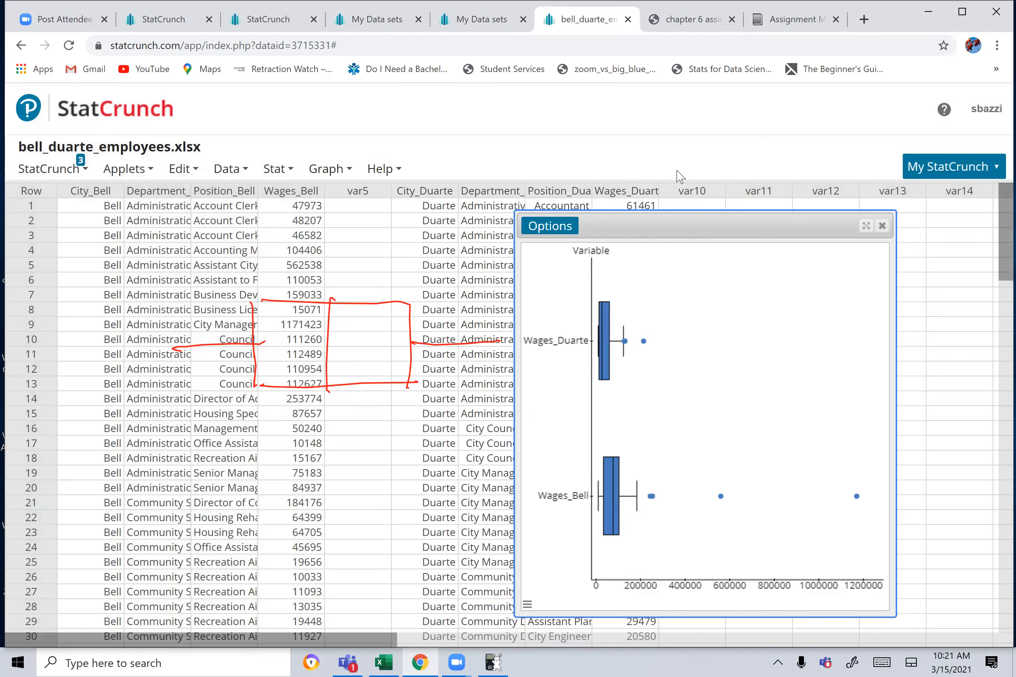
pyautogui.click(882, 227)
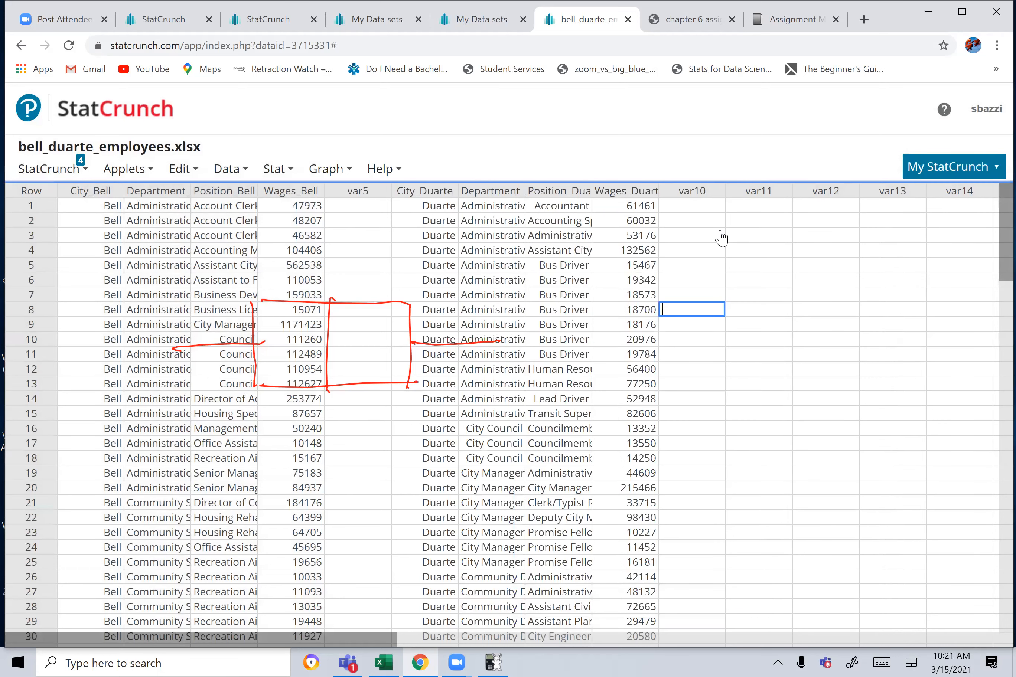
# Clear the red freehand sketch from the data table.
pyautogui.click(386, 296)
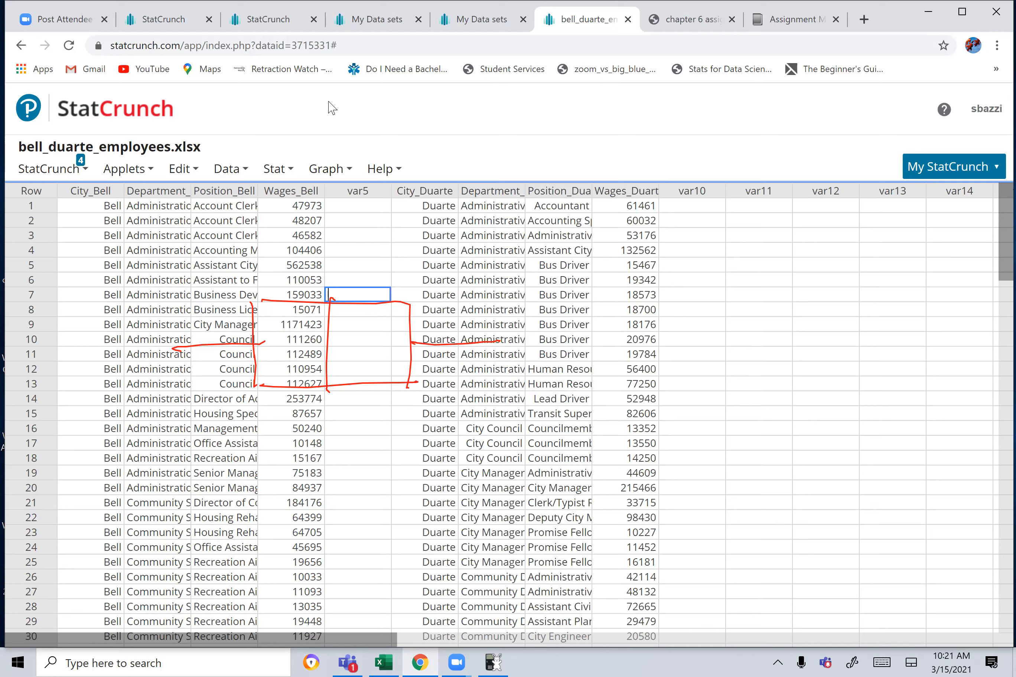
pyautogui.click(682, 117)
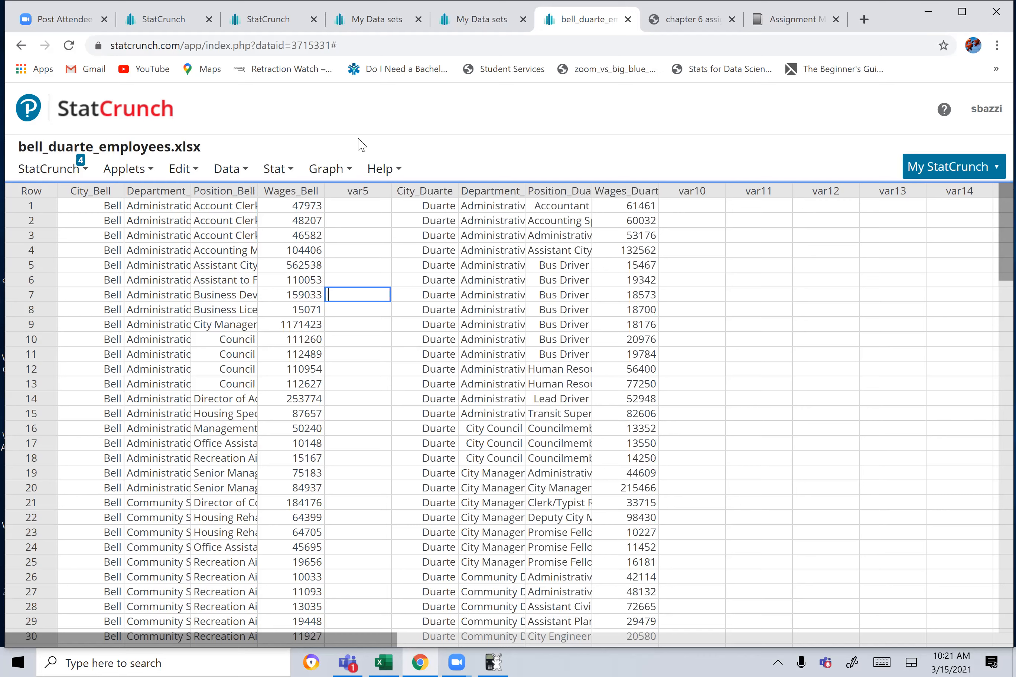
# Compute column summary statistics for Wages_Bell grouped by Position_Bell, with Mean as the only statistic.
pyautogui.click(327, 169)
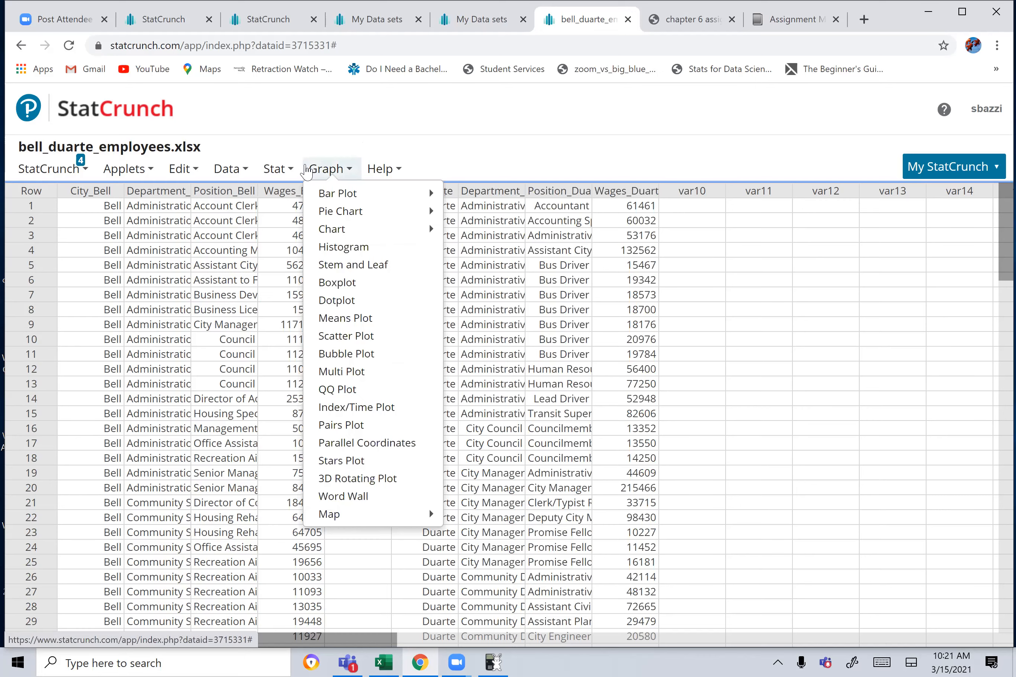
pyautogui.click(290, 171)
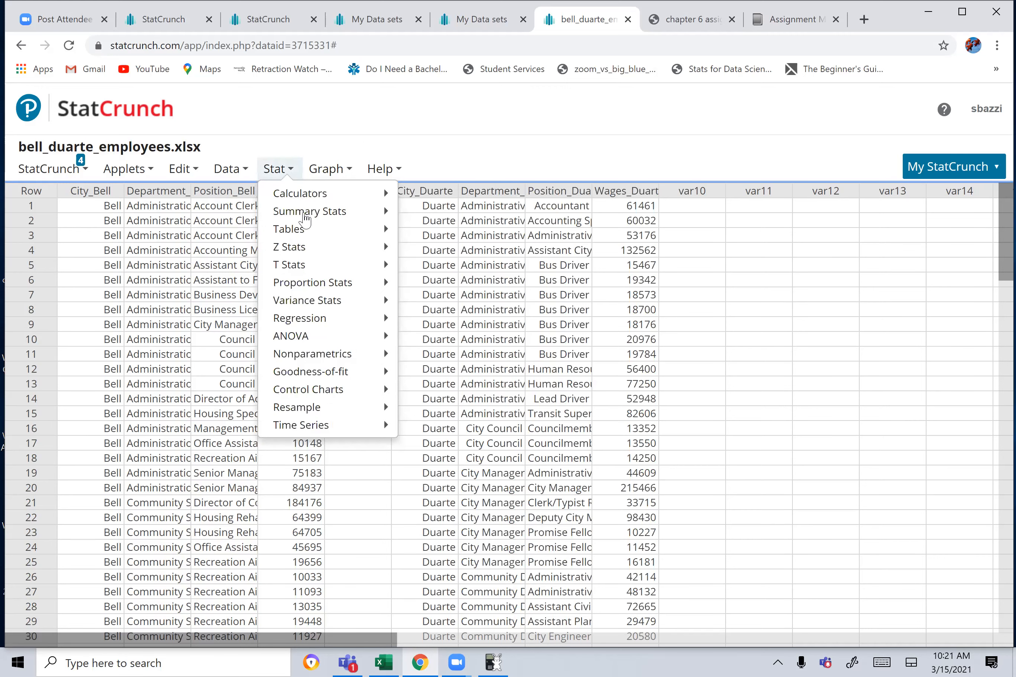
pyautogui.moveTo(313, 215)
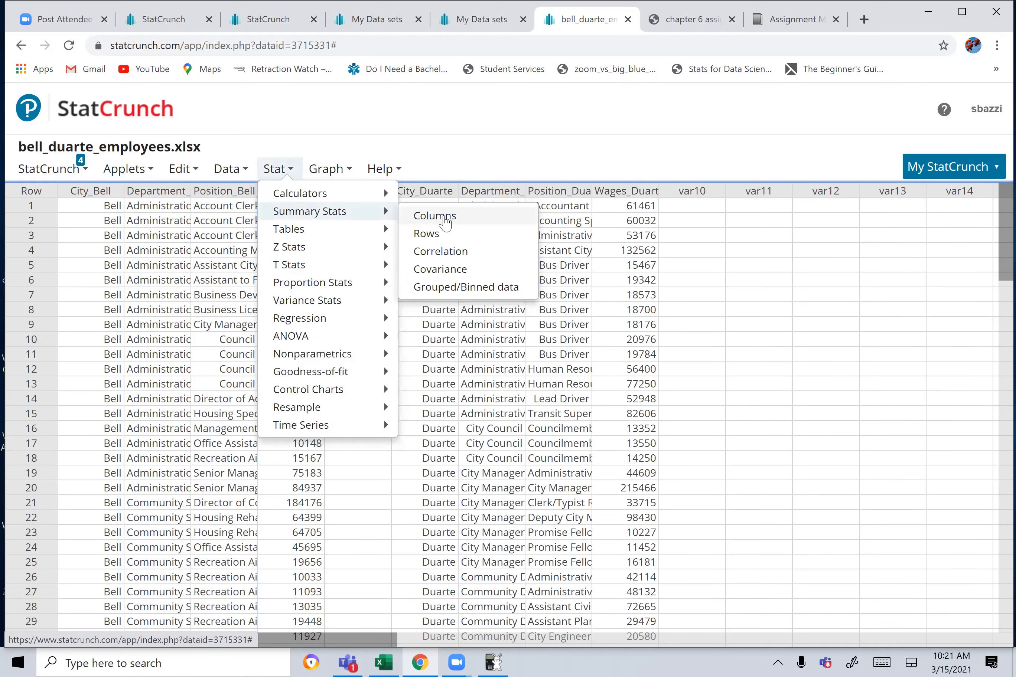
pyautogui.click(444, 221)
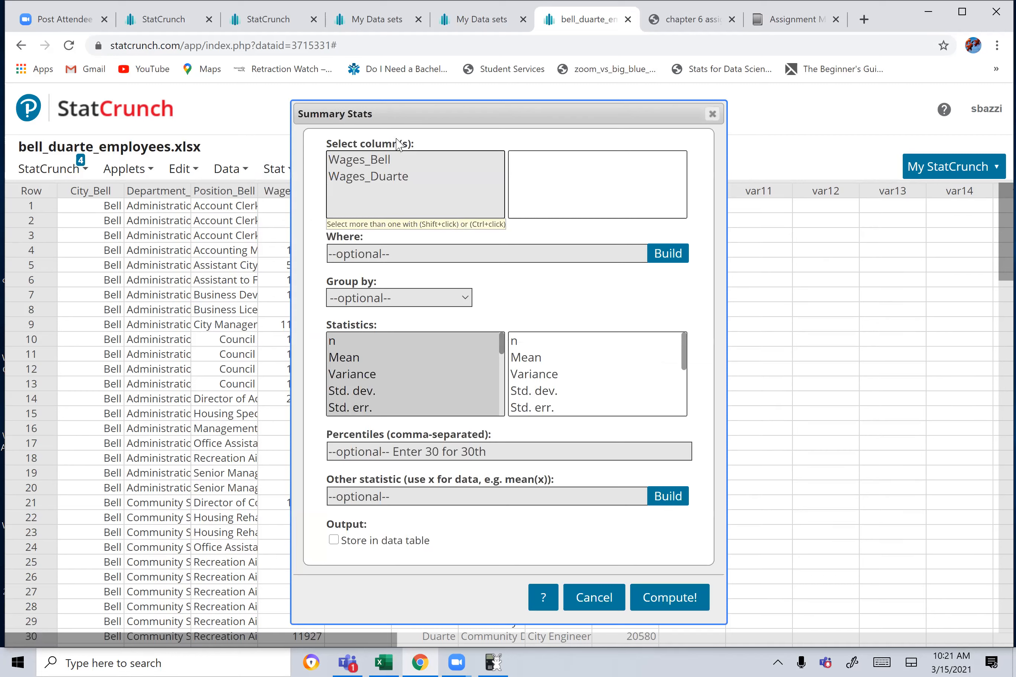
pyautogui.click(365, 161)
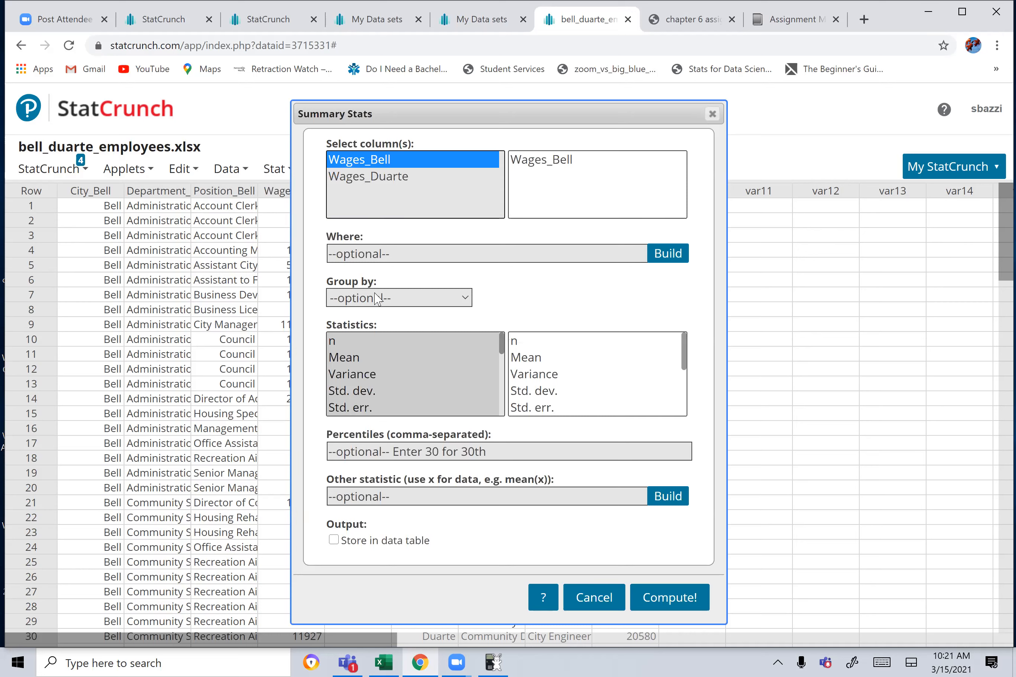
pyautogui.click(468, 299)
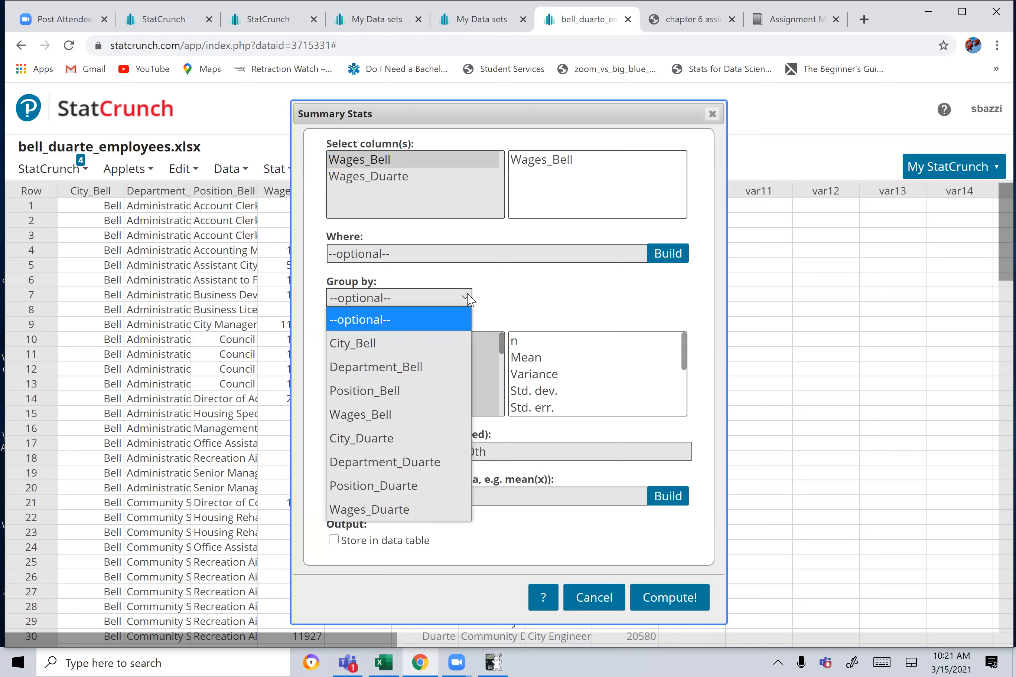
pyautogui.click(386, 393)
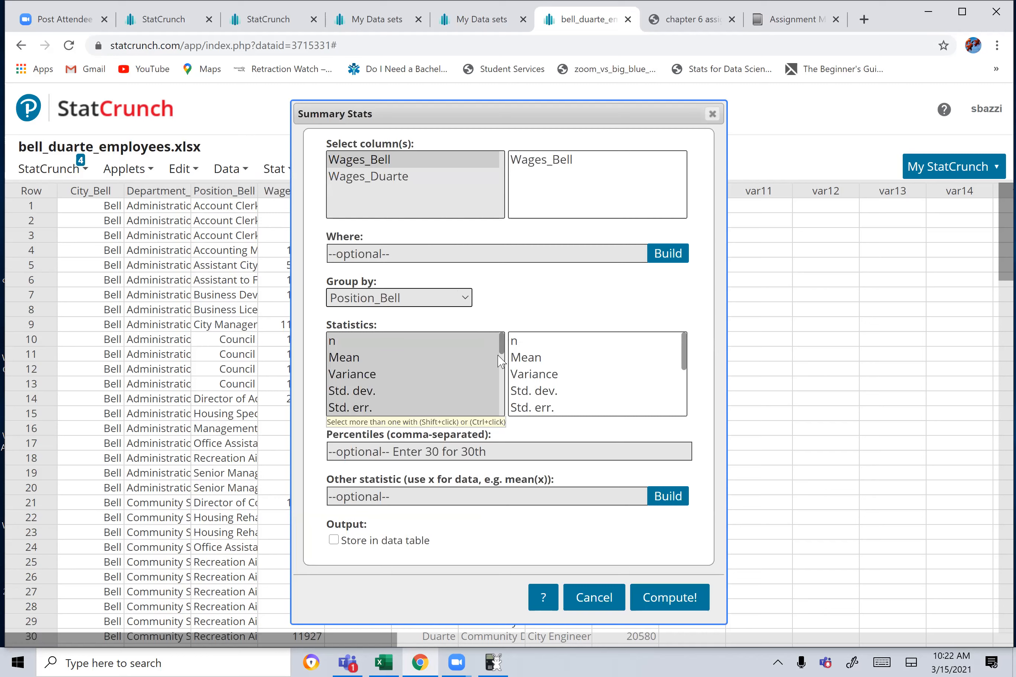
pyautogui.click(359, 357)
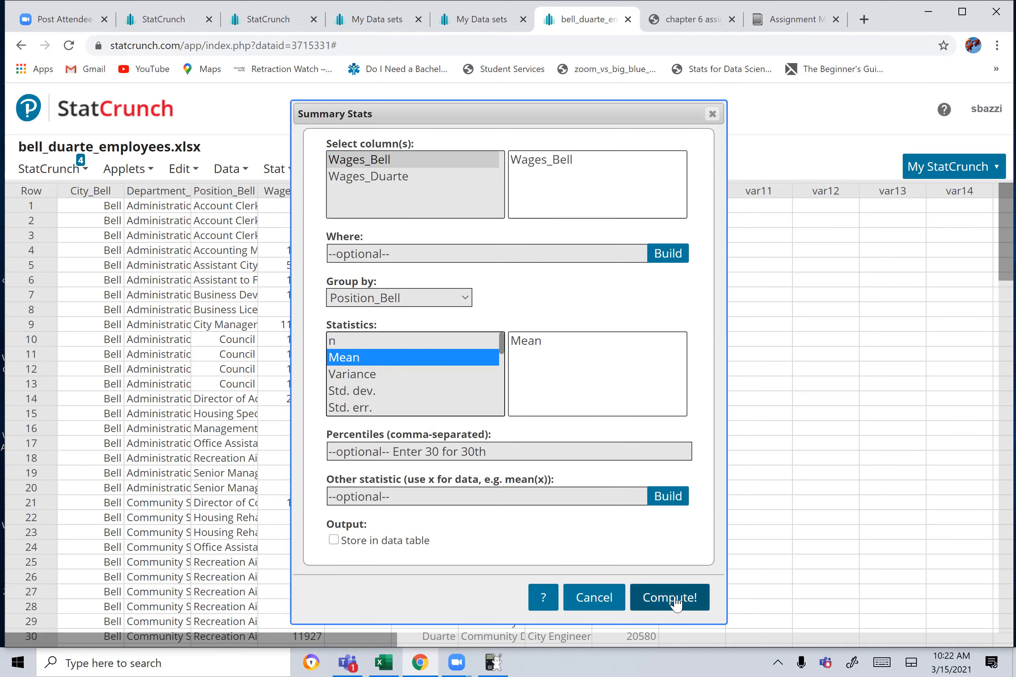
pyautogui.click(675, 602)
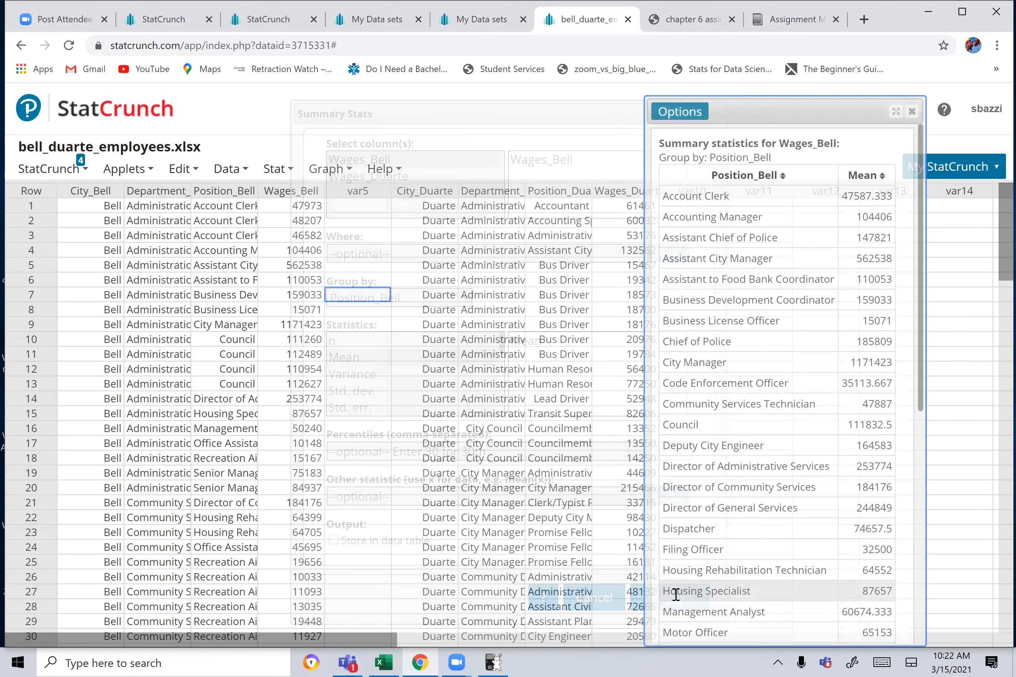
# Review the mean Bell wages by position in a widened results window, and close that window.
pyautogui.moveTo(643, 388); pyautogui.dragTo(575, 383)
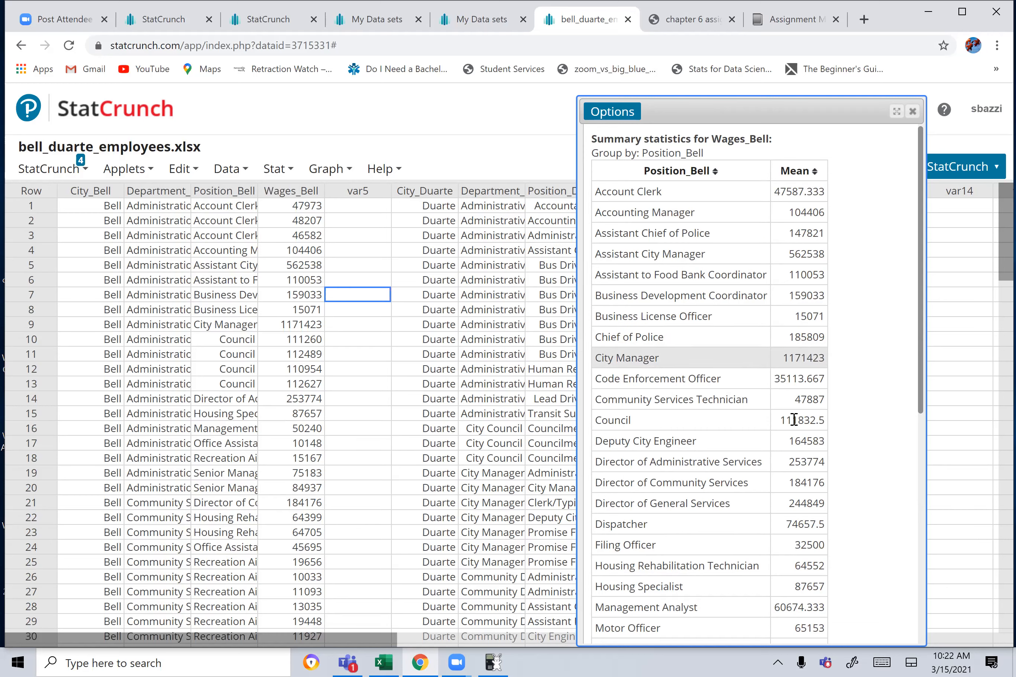
pyautogui.scroll(-7, 794, 420)
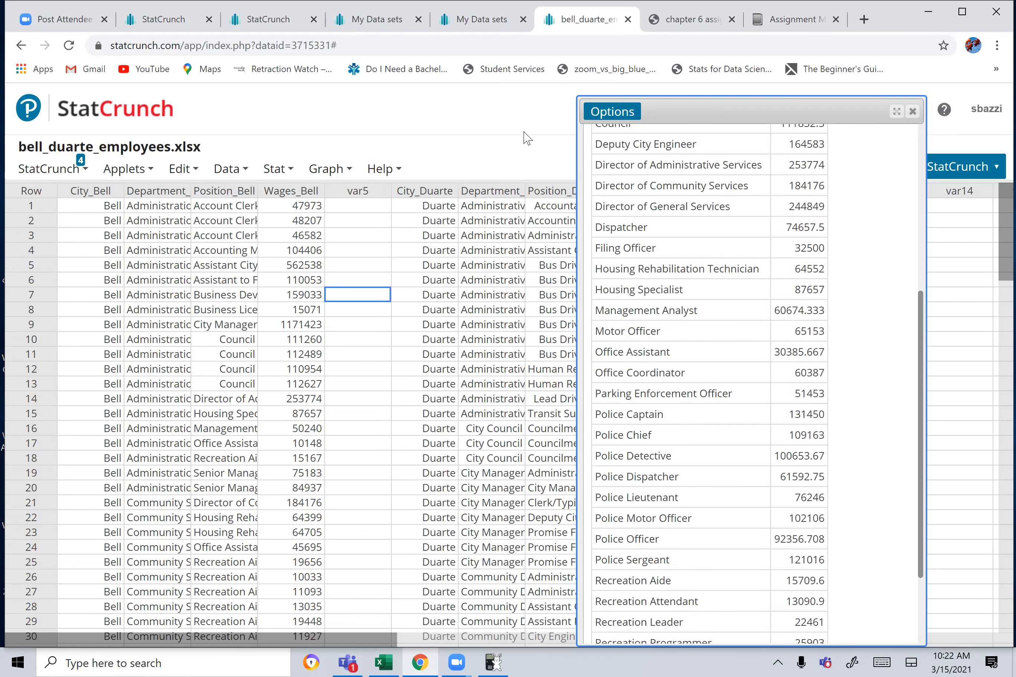
pyautogui.click(947, 219)
pyautogui.click(913, 113)
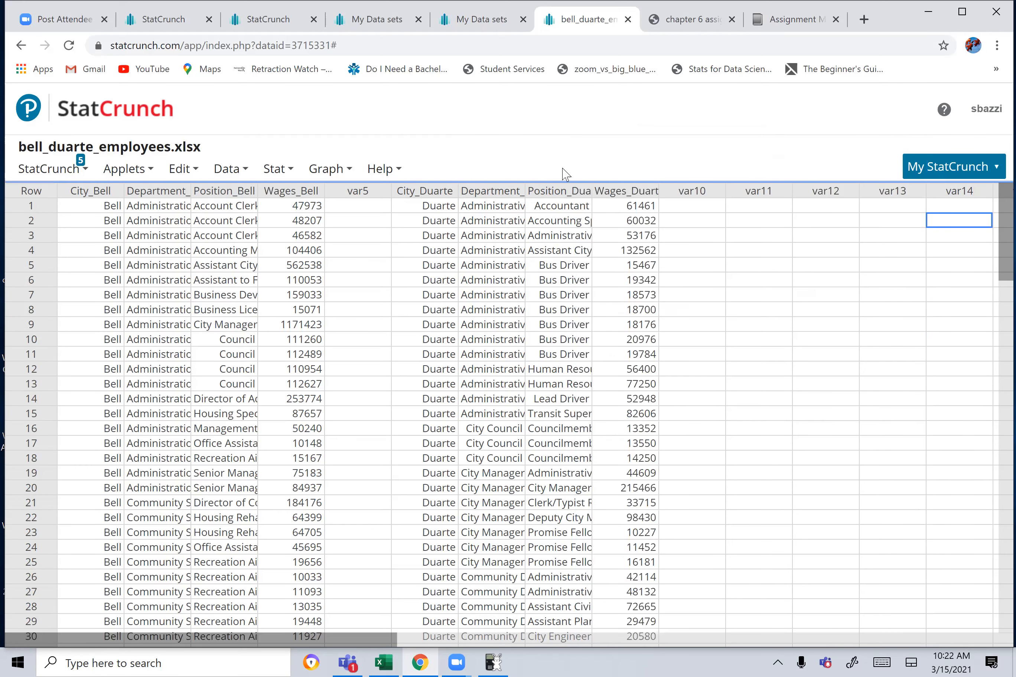
# Compute column summary statistics for Wages_Duarte grouped by Position_Duarte, with Mean as the only statistic.
pyautogui.click(289, 174)
pyautogui.moveTo(311, 213)
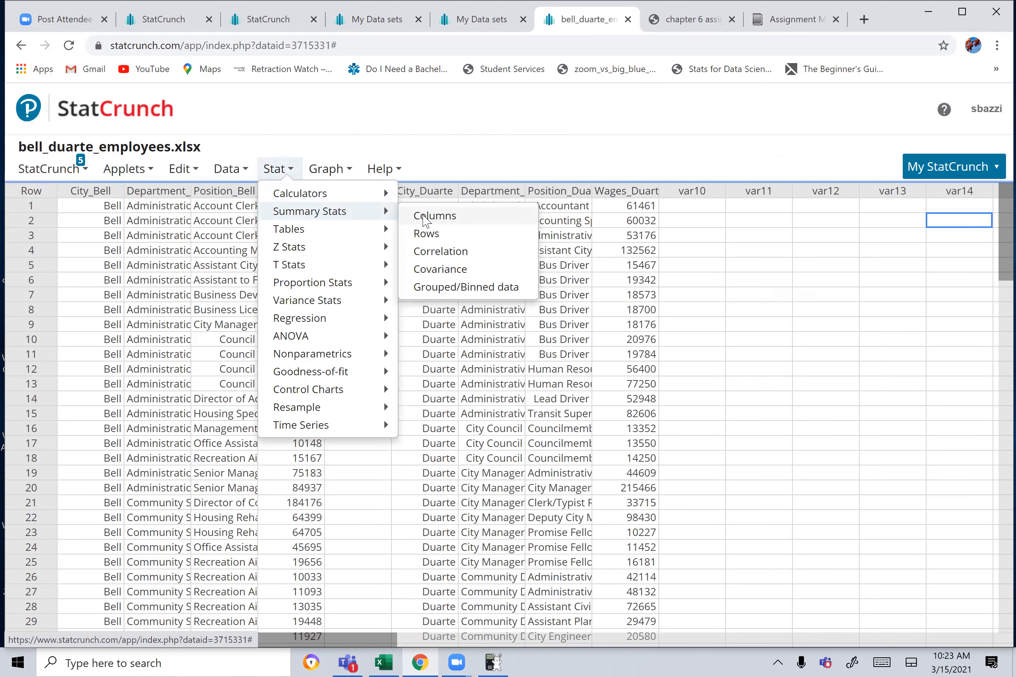
pyautogui.click(421, 216)
pyautogui.click(392, 179)
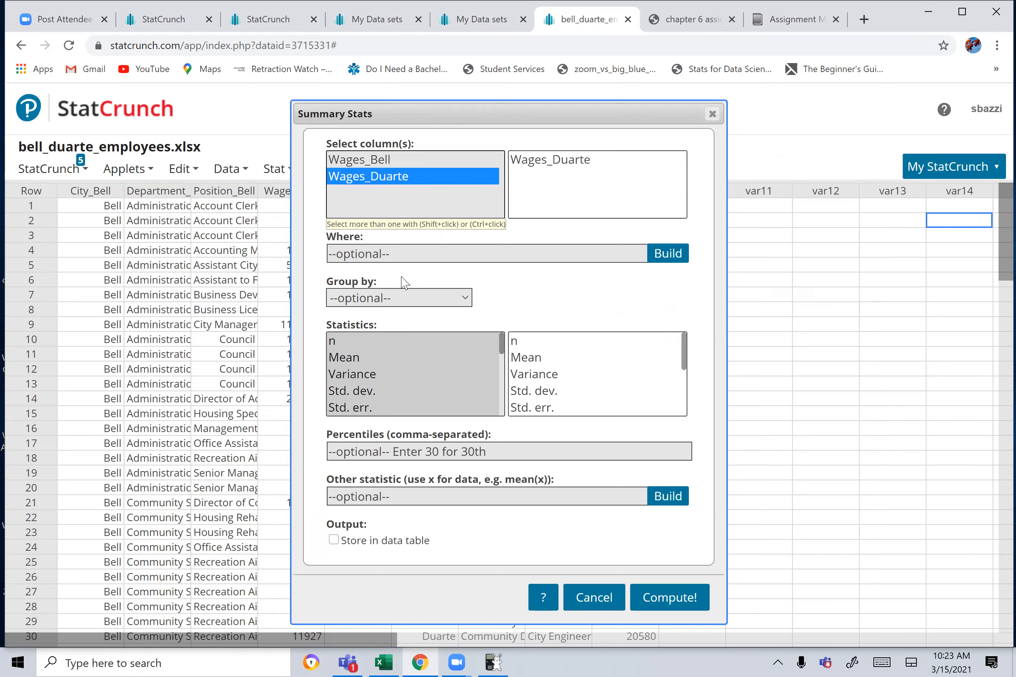
pyautogui.click(397, 299)
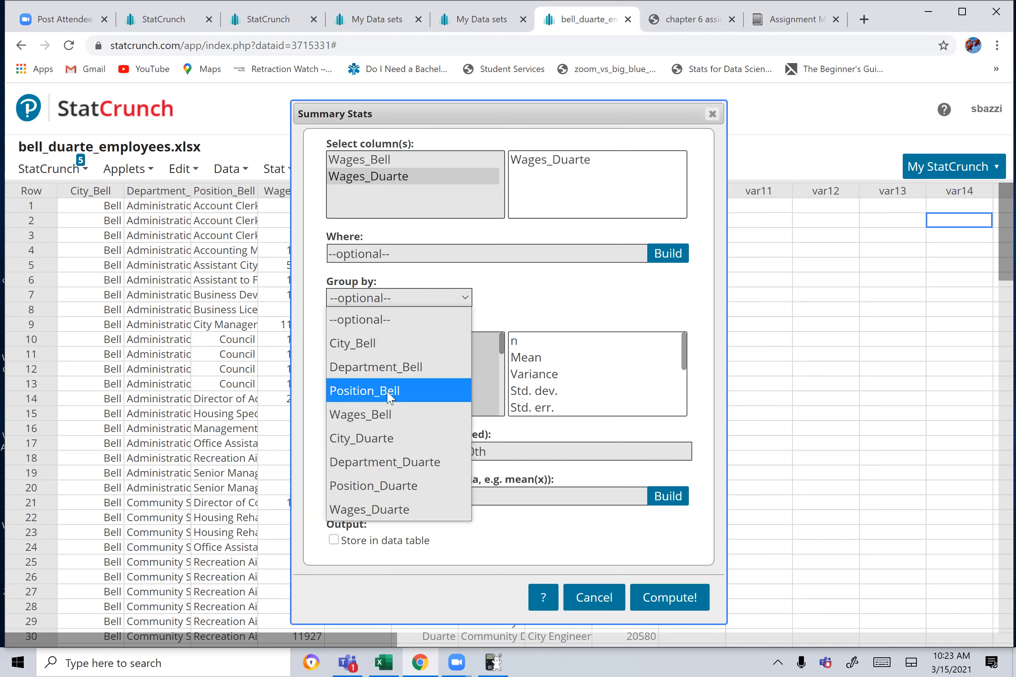
pyautogui.click(372, 486)
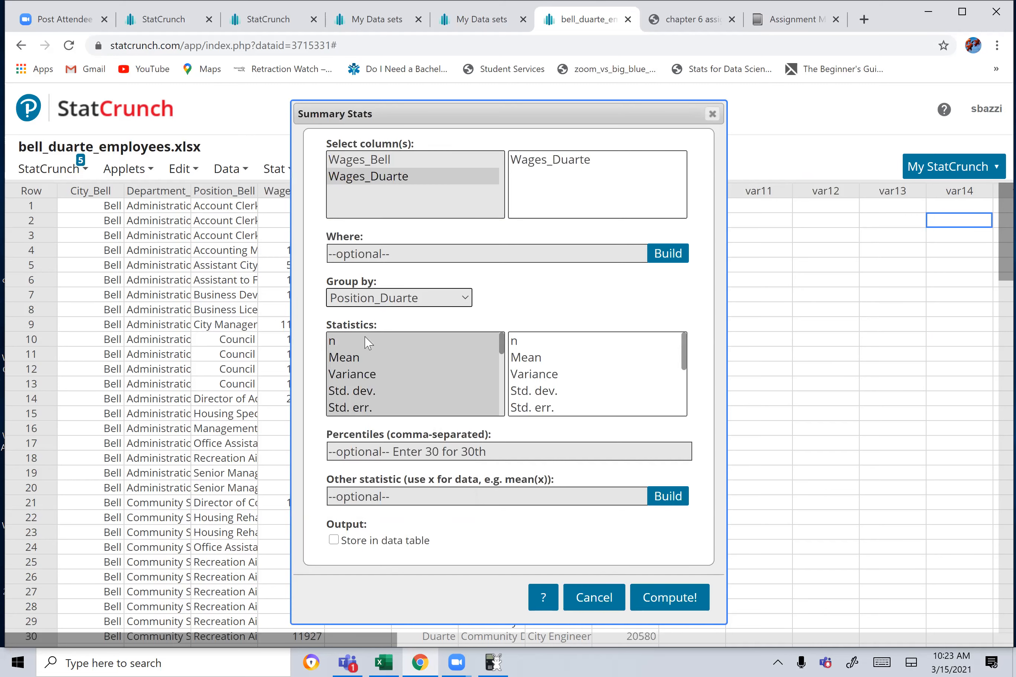
pyautogui.click(350, 359)
pyautogui.click(673, 594)
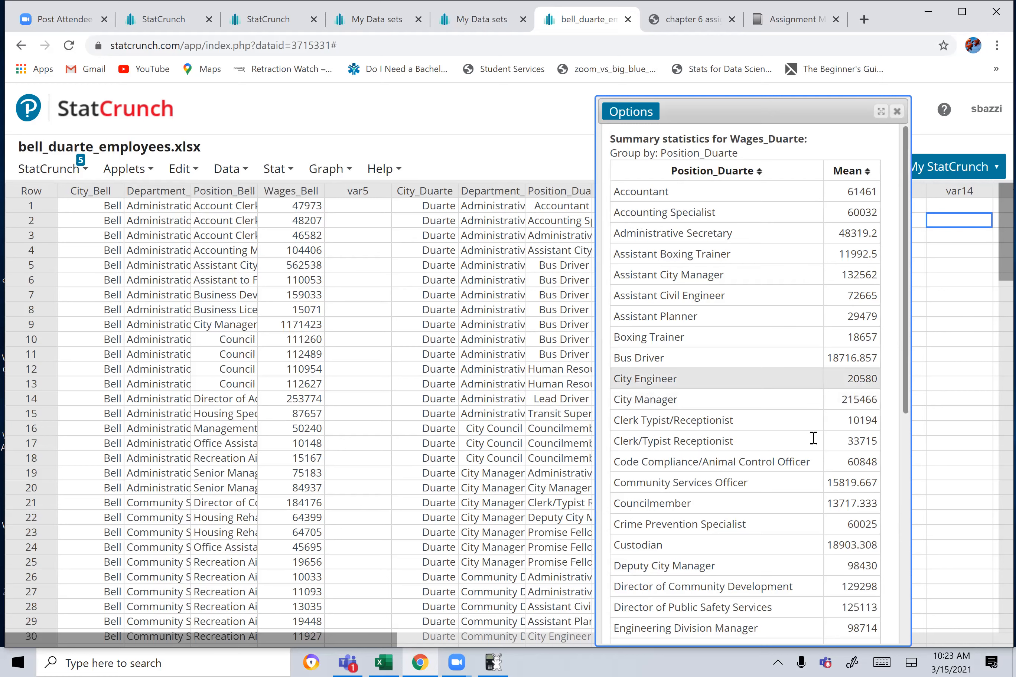
# Examine the mean Duarte wages for each position throughout the grouped results table.
pyautogui.scroll(-1, 799, 462)
pyautogui.scroll(-7, 797, 469)
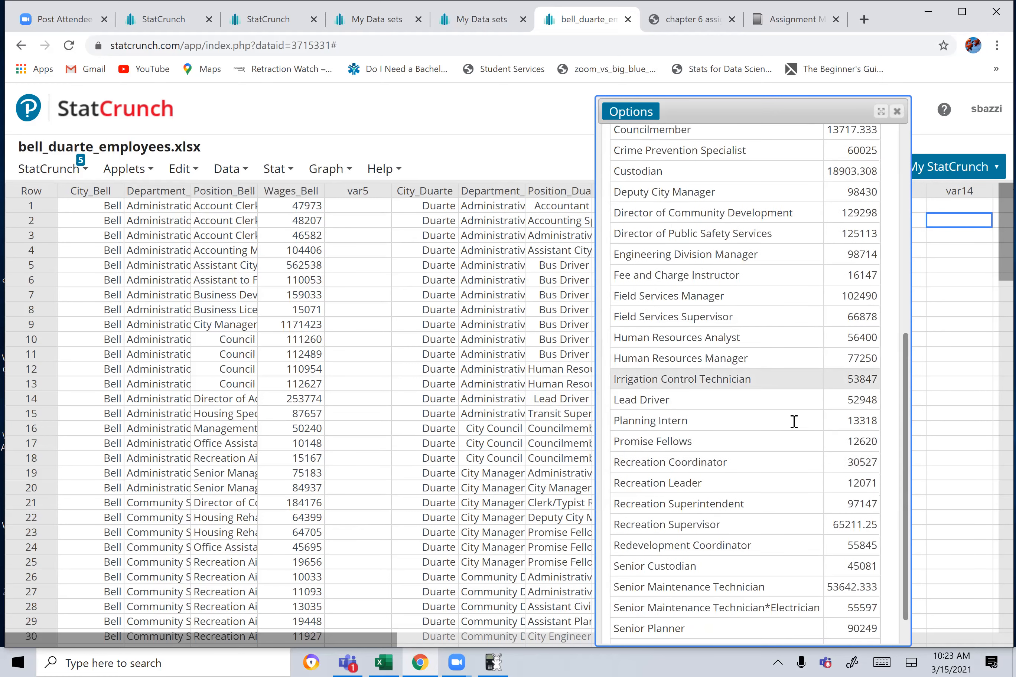
pyautogui.scroll(-1, 794, 422)
pyautogui.scroll(1, 794, 423)
pyautogui.scroll(8, 793, 422)
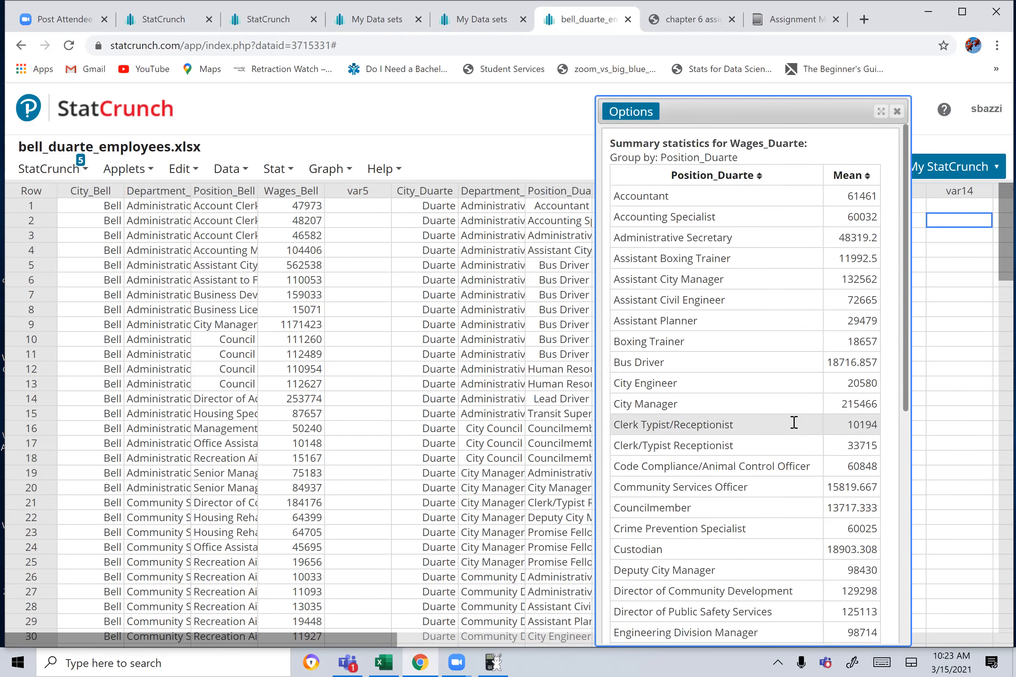
pyautogui.scroll(-10, 794, 422)
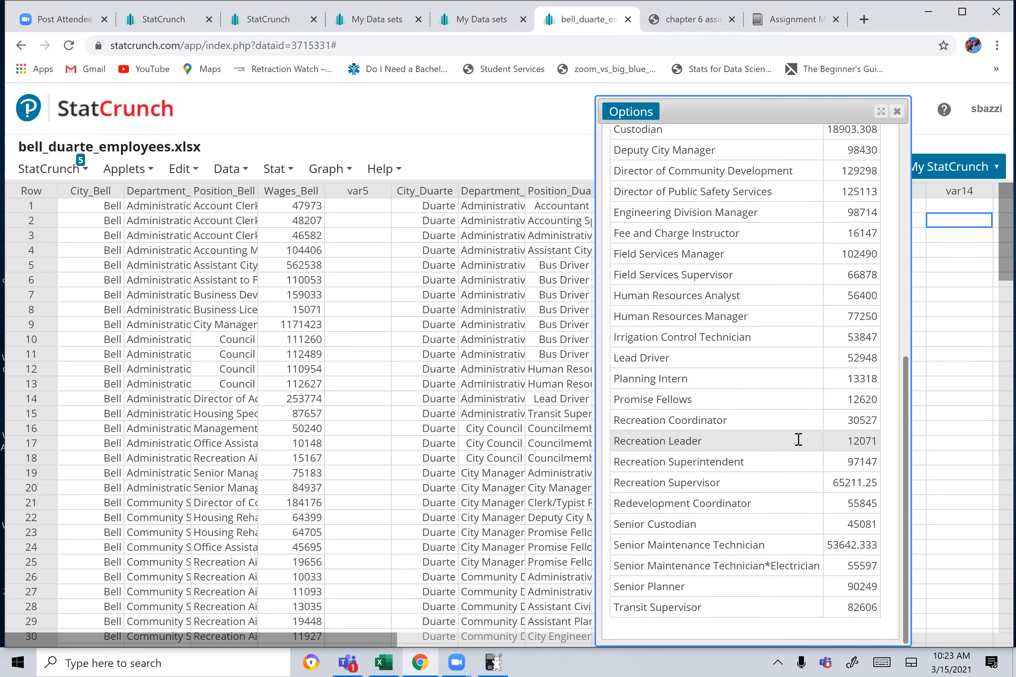
pyautogui.scroll(7, 799, 440)
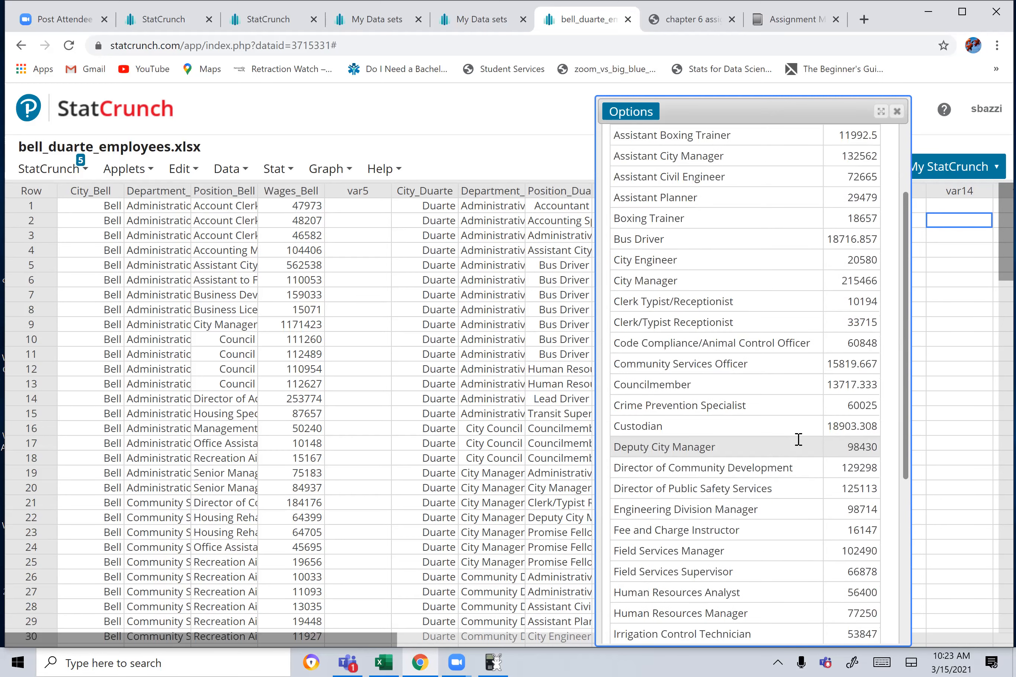
pyautogui.scroll(3, 799, 440)
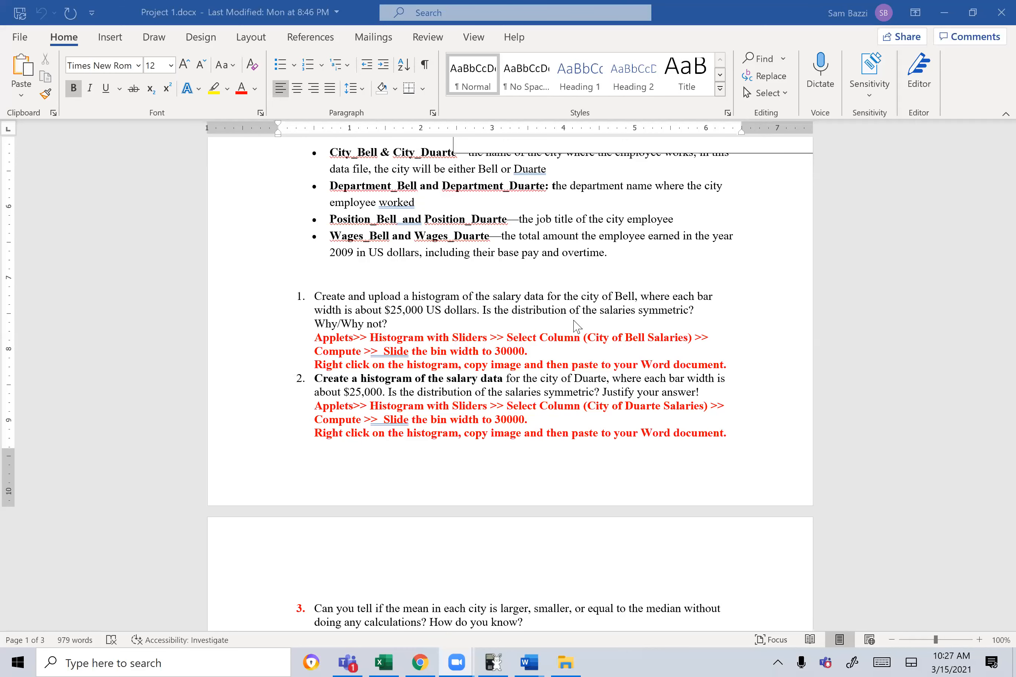
# Read project questions 1 to 7 and their red StatCrunch instructions in the Word document Project 1.docx.
pyautogui.scroll(-1, 574, 324)
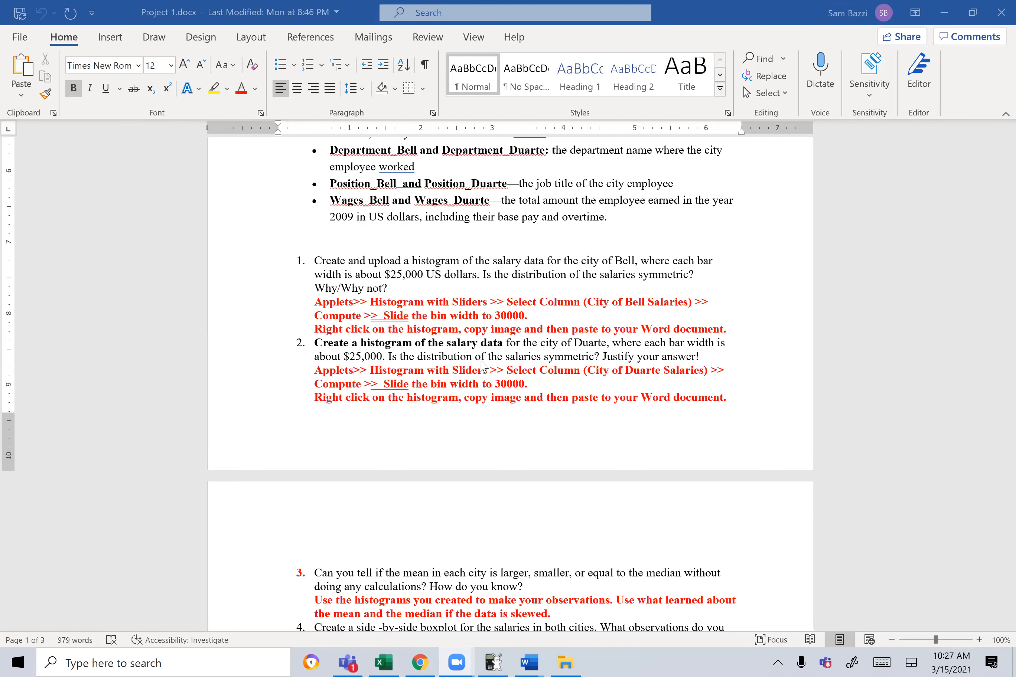
pyautogui.scroll(-5, 481, 365)
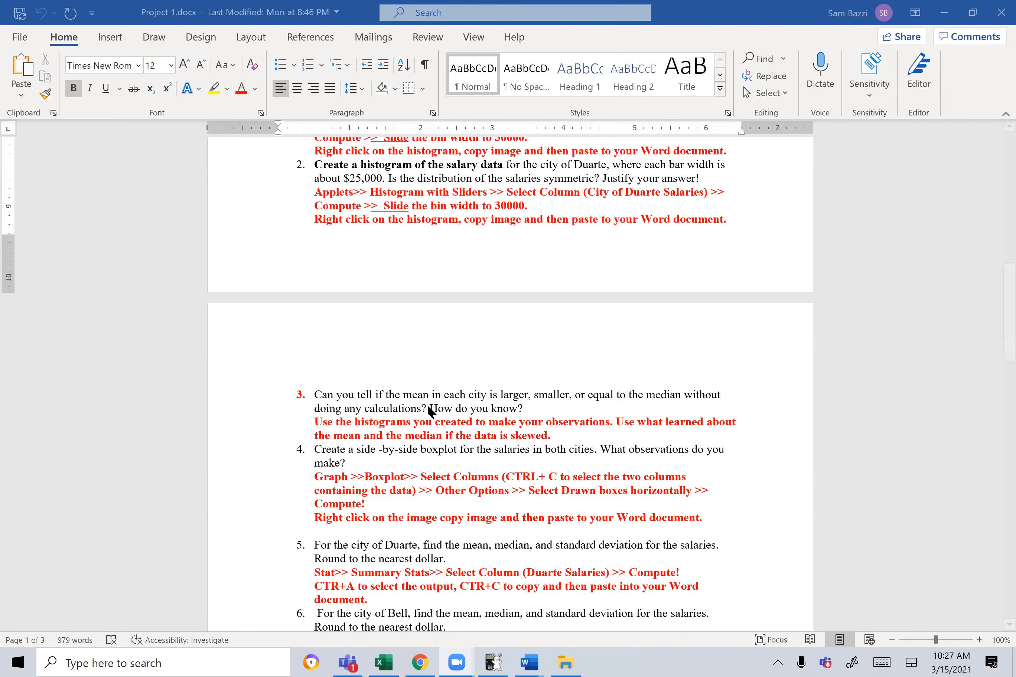
pyautogui.scroll(-3, 424, 441)
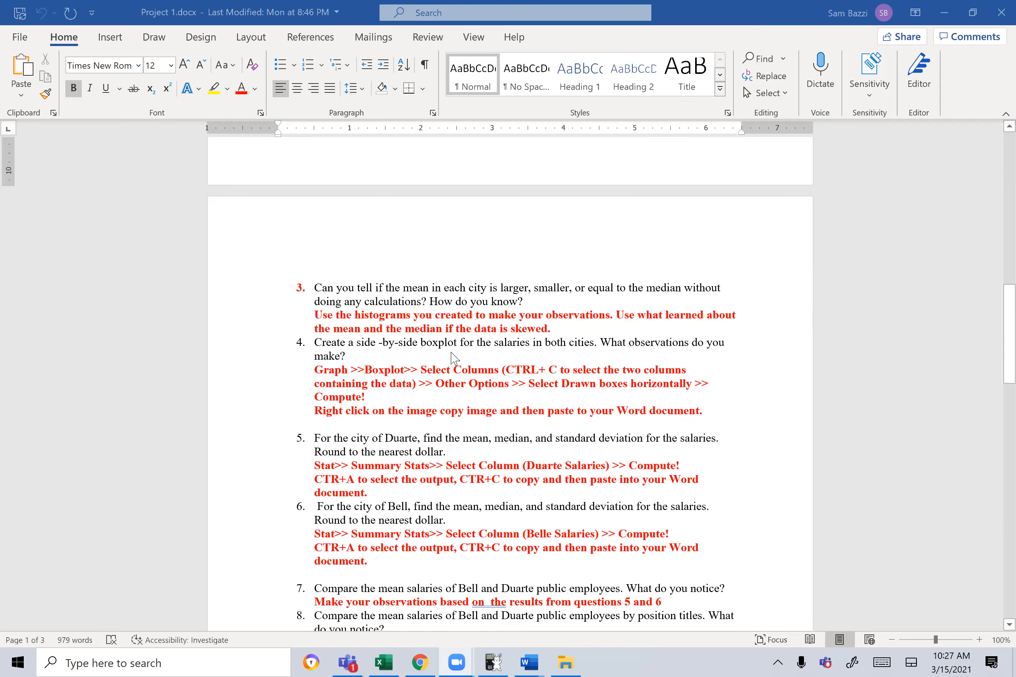
pyautogui.scroll(-2, 456, 362)
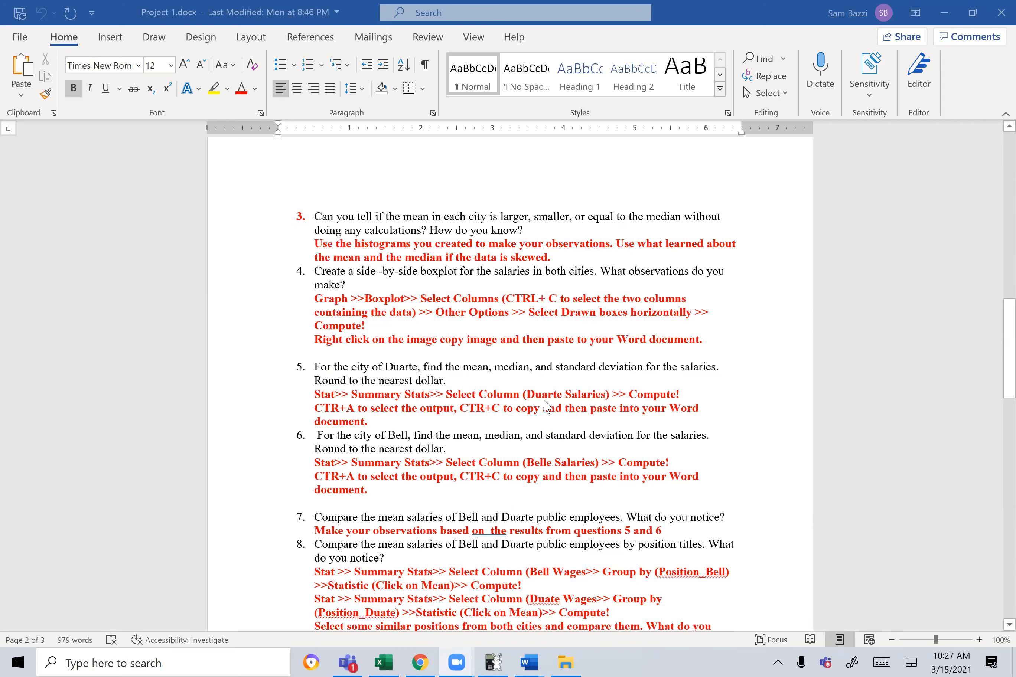
pyautogui.scroll(-1, 545, 406)
pyautogui.scroll(-2, 499, 392)
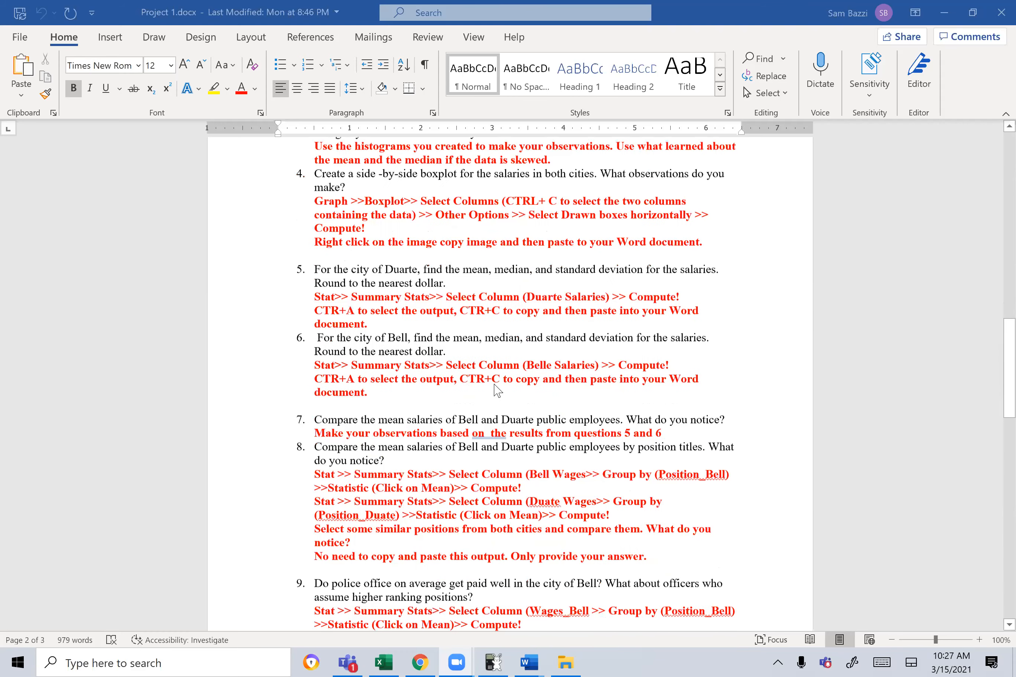
pyautogui.scroll(-2, 633, 362)
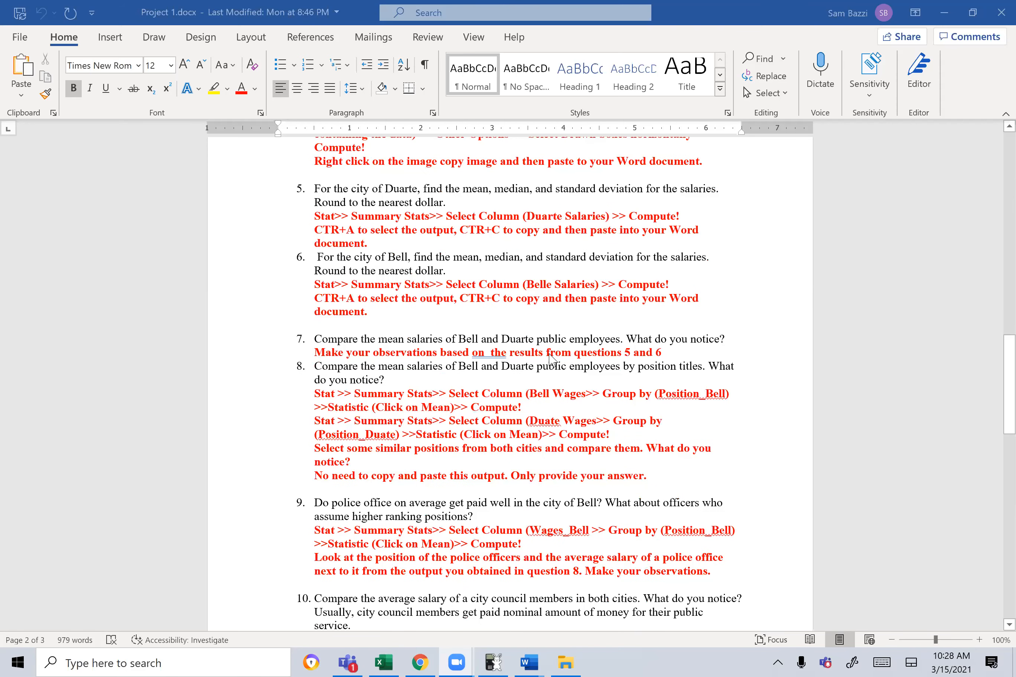
pyautogui.scroll(-1, 502, 355)
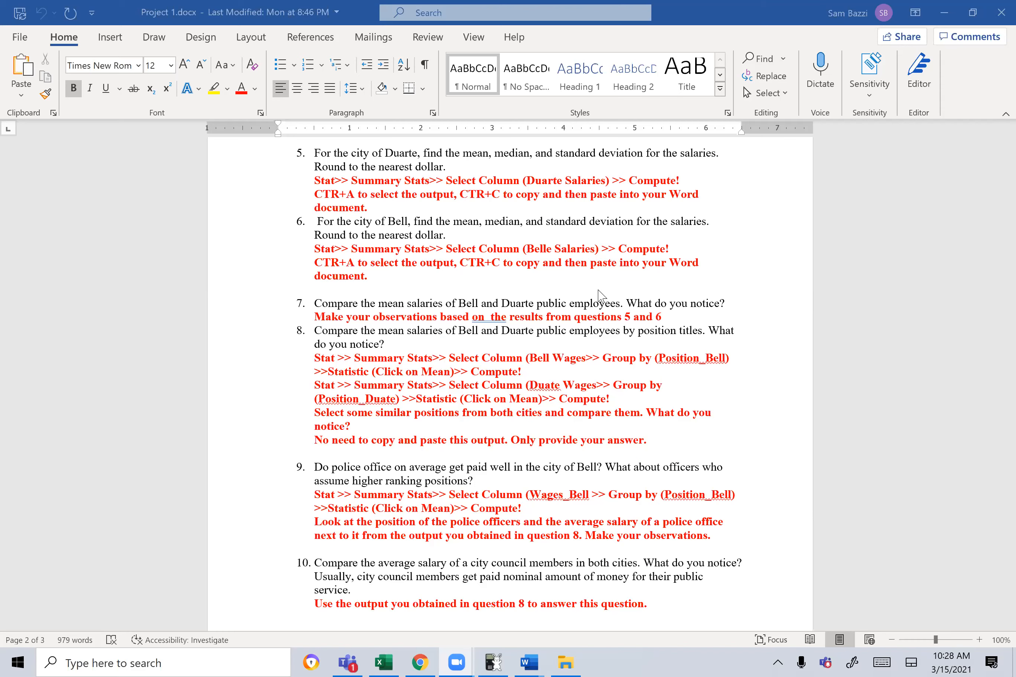
# Read project questions 8 to 11, covering mean salaries by position, police and council pay, and city manager z-scores.
pyautogui.scroll(-1, 594, 292)
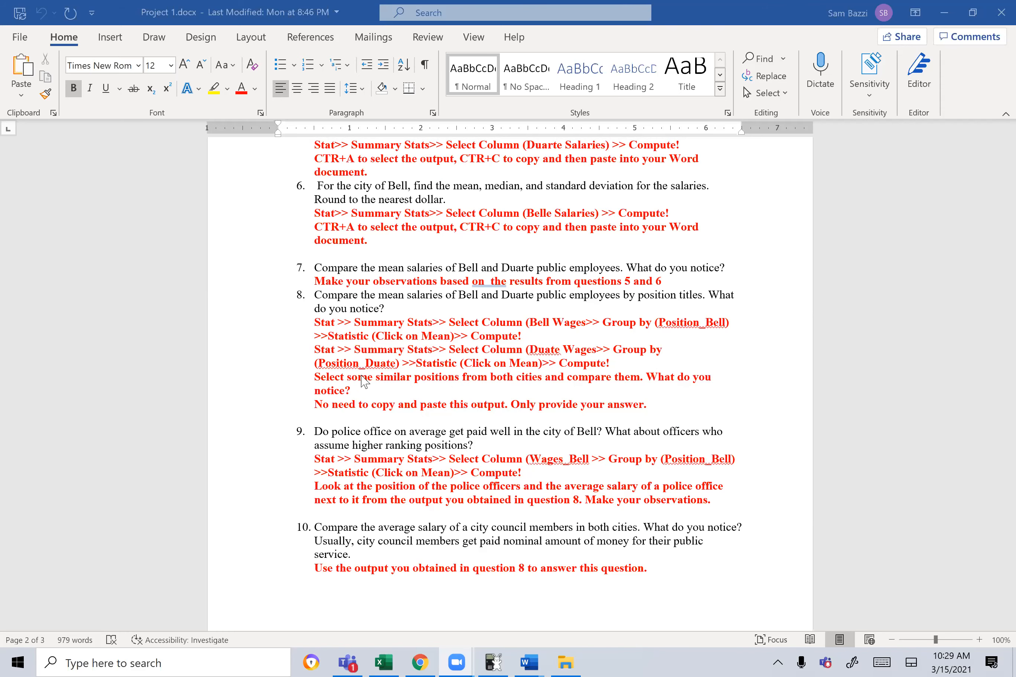
pyautogui.scroll(-2, 432, 399)
pyautogui.scroll(-2, 432, 398)
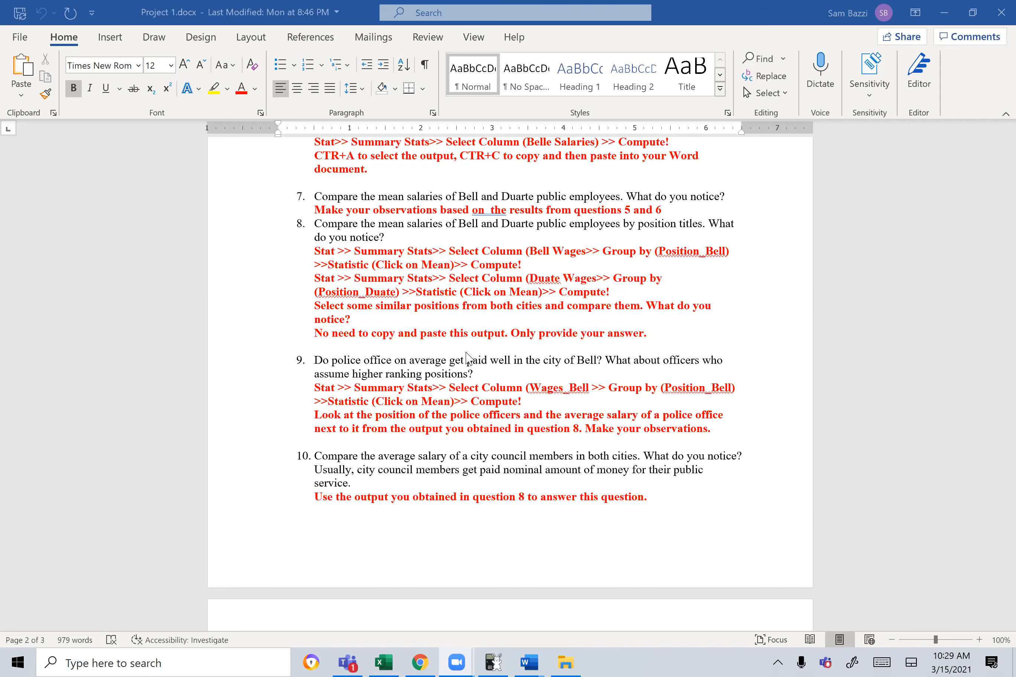
pyautogui.click(438, 414)
pyautogui.scroll(-3, 454, 385)
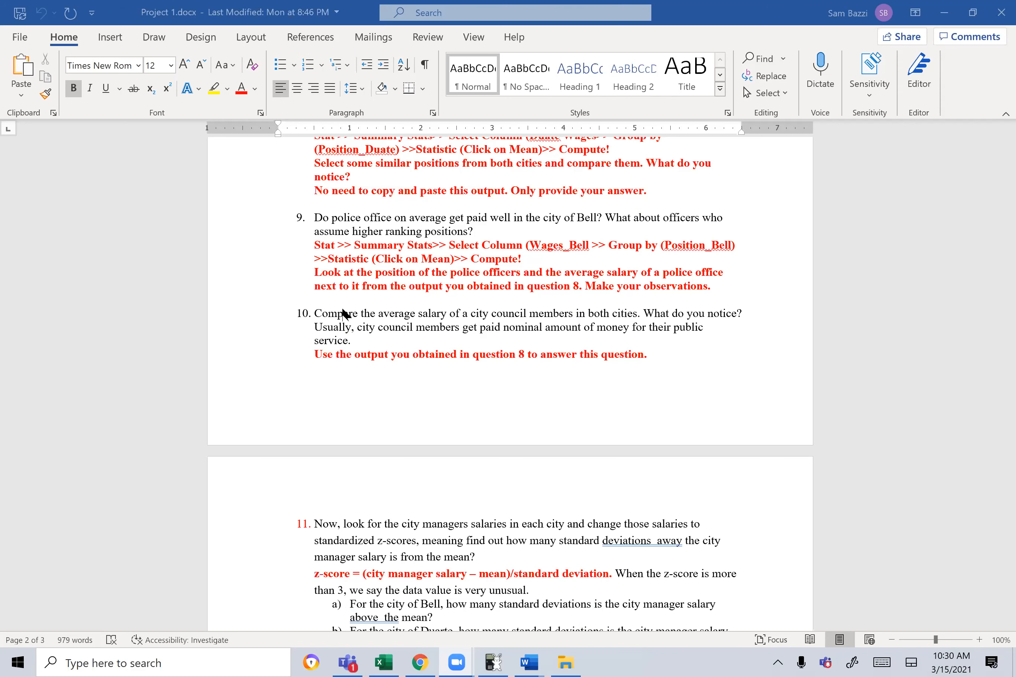
pyautogui.scroll(-1, 422, 337)
pyautogui.scroll(-3, 422, 336)
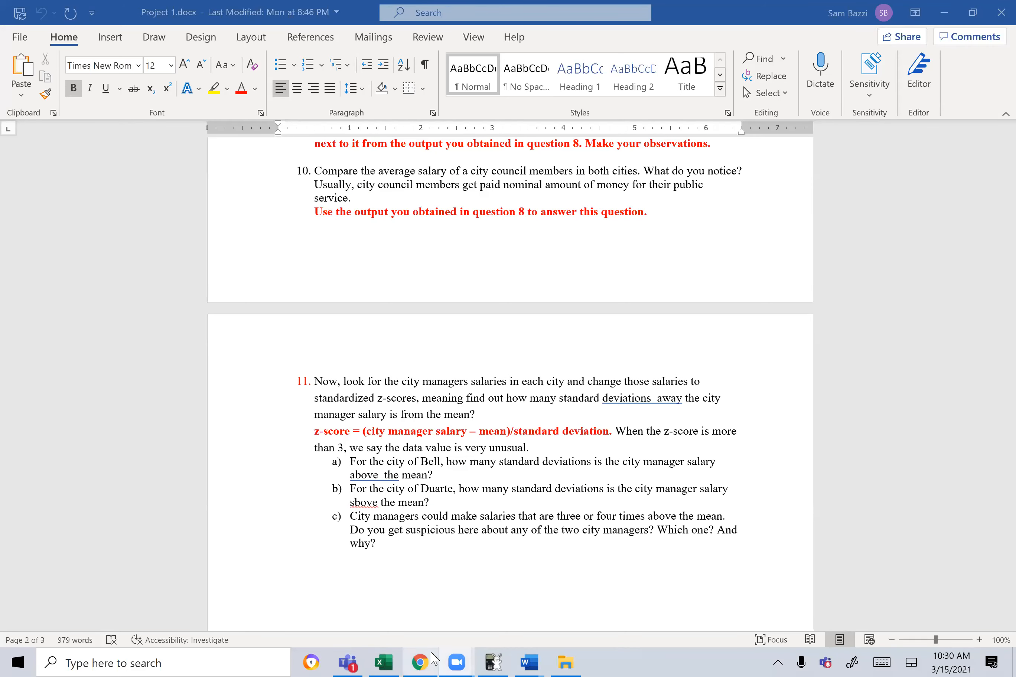
# Switch to Chrome and open a new blank StatCrunch data table from the StatCrunch home page.
pyautogui.click(419, 662)
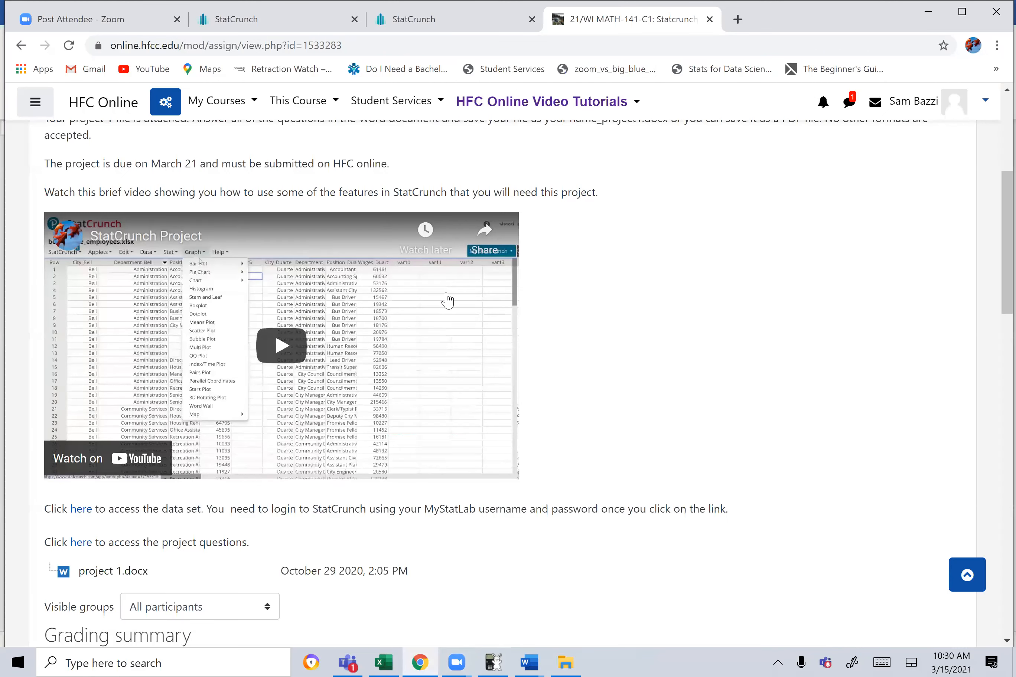
pyautogui.click(405, 24)
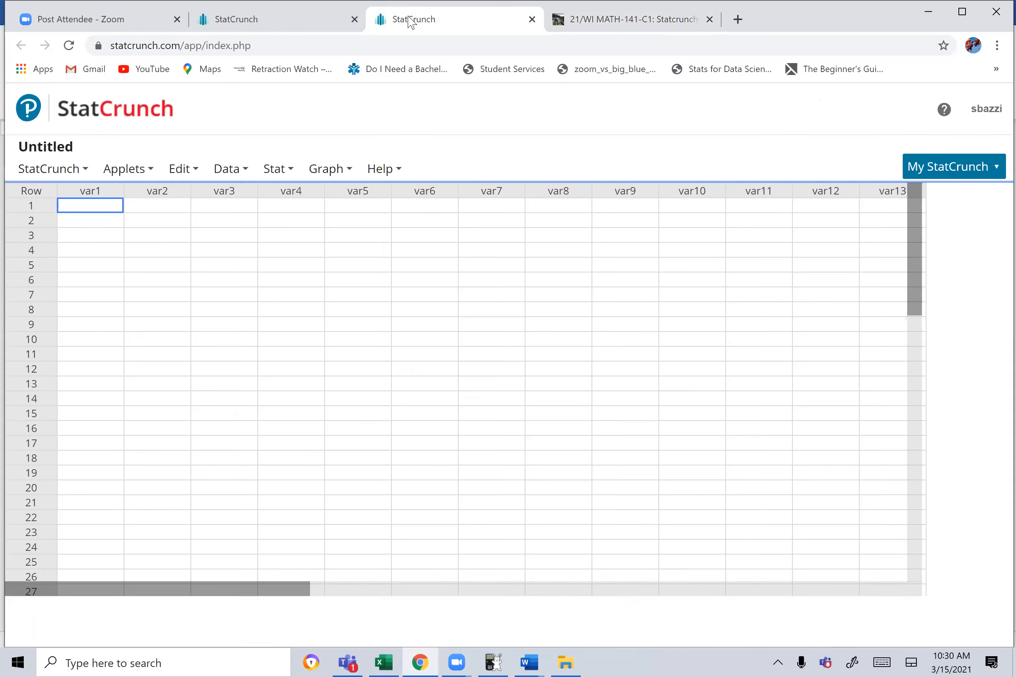
pyautogui.click(282, 19)
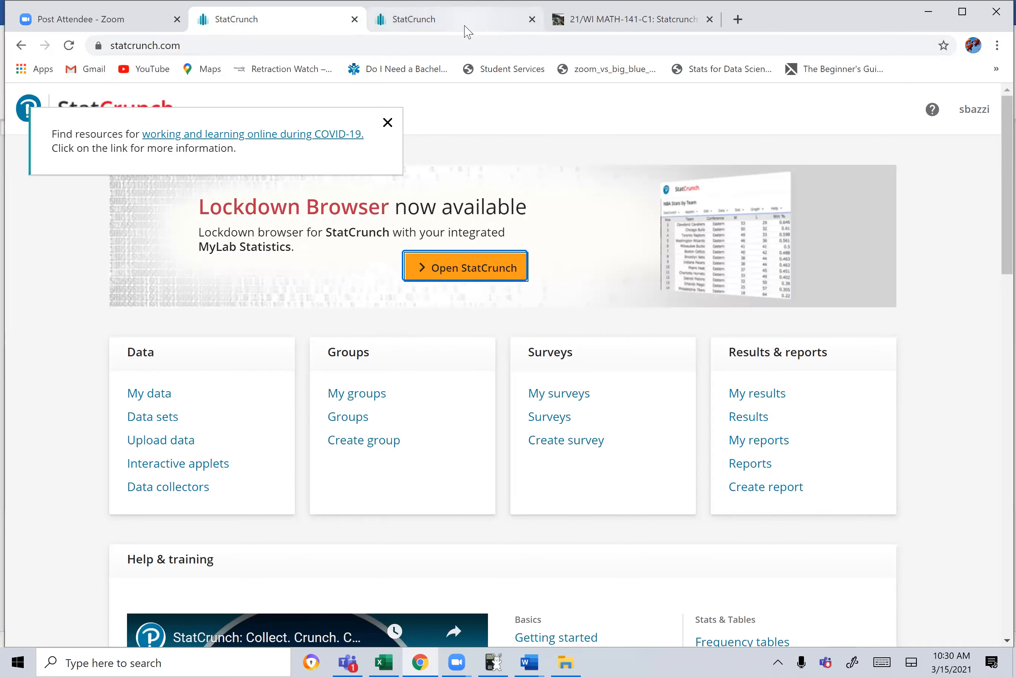
pyautogui.click(476, 272)
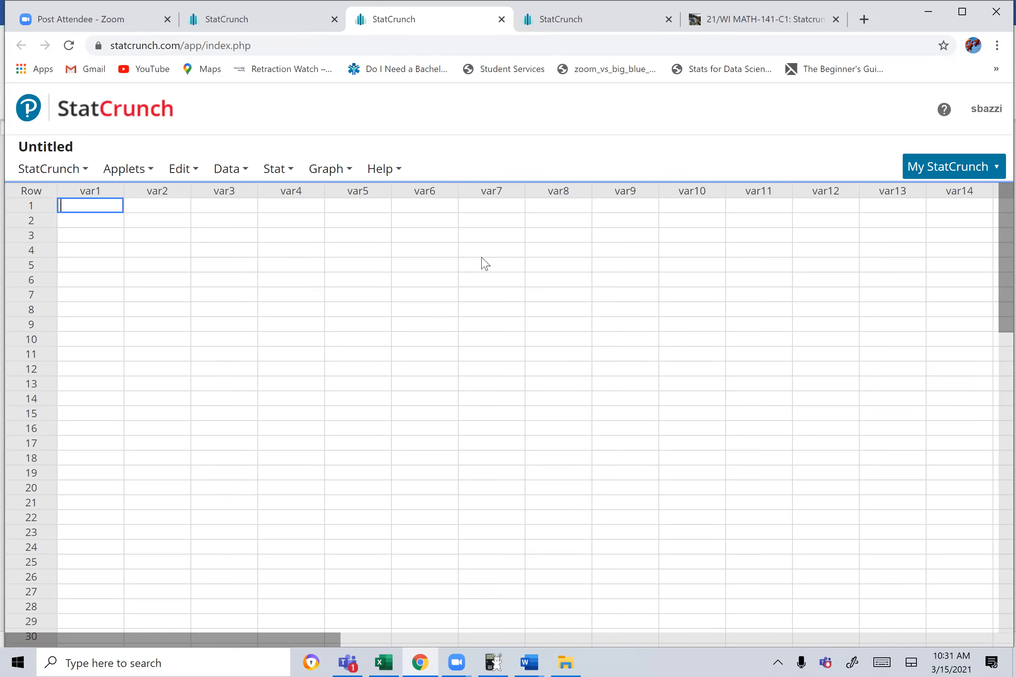
# Load bellemployeesalaries data.xlsx from the computer's Winter 2021 folder into StatCrunch, using the first line as column names.
pyautogui.click(239, 171)
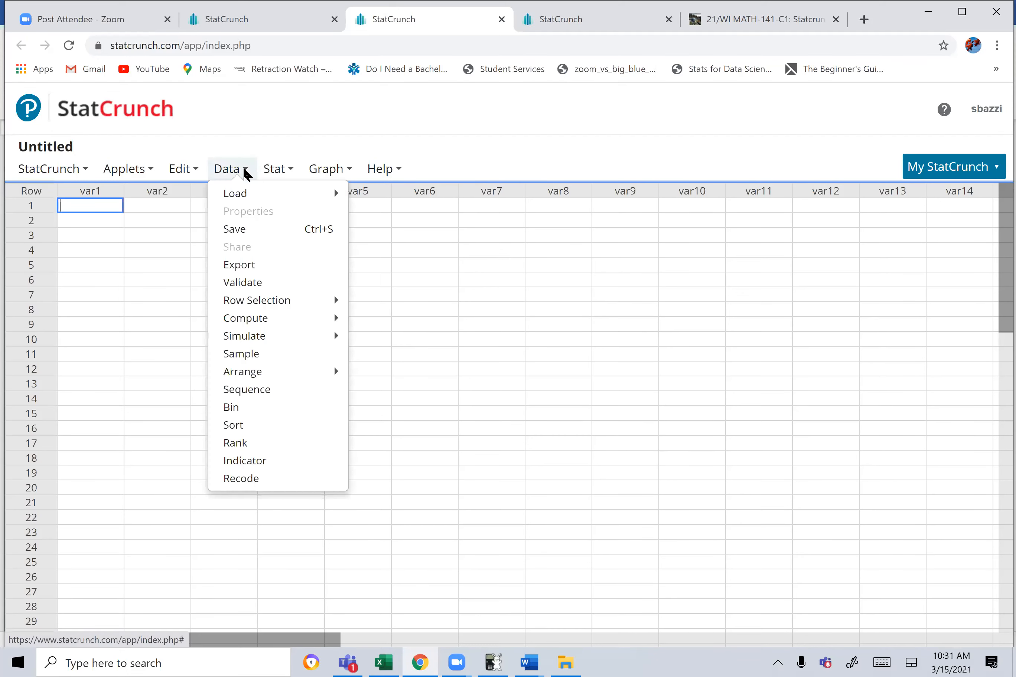
pyautogui.moveTo(242, 195)
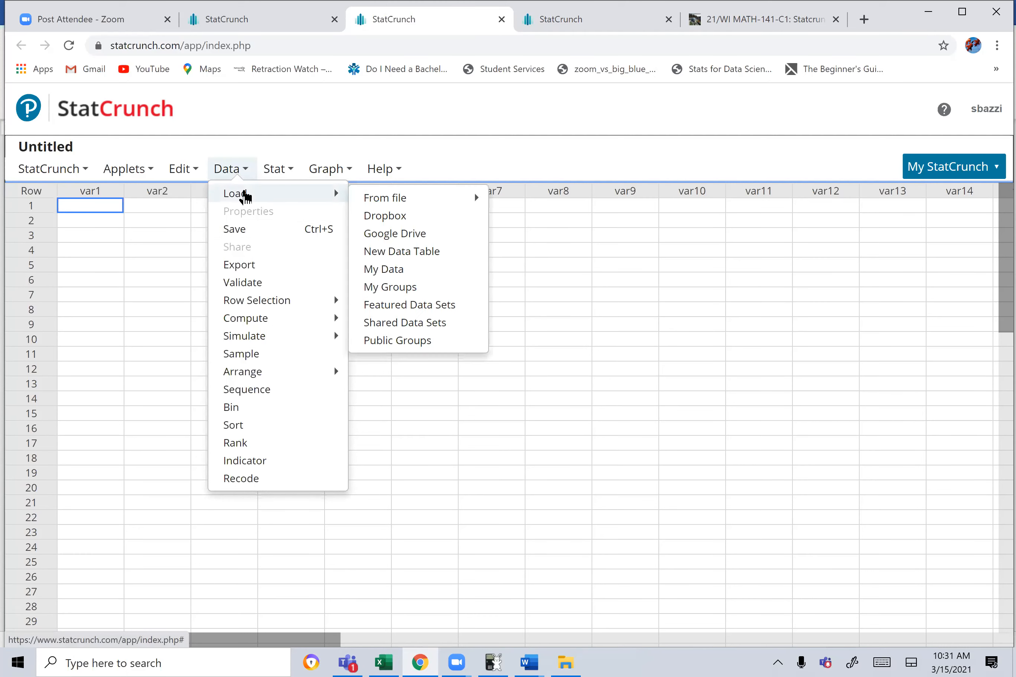
pyautogui.moveTo(371, 201)
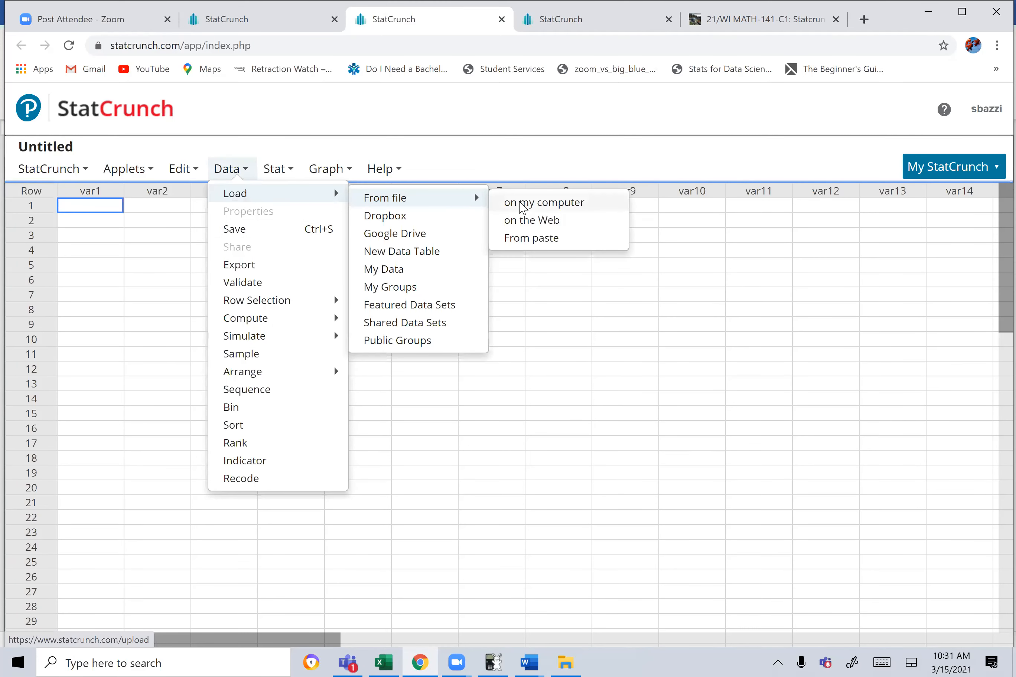
pyautogui.click(520, 205)
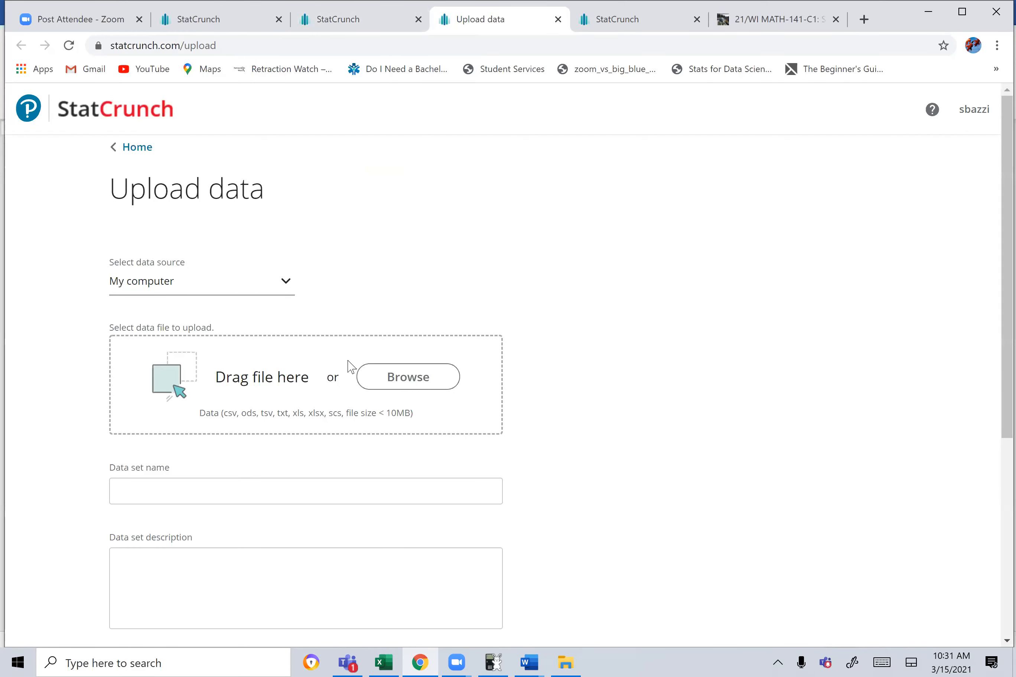
pyautogui.click(377, 380)
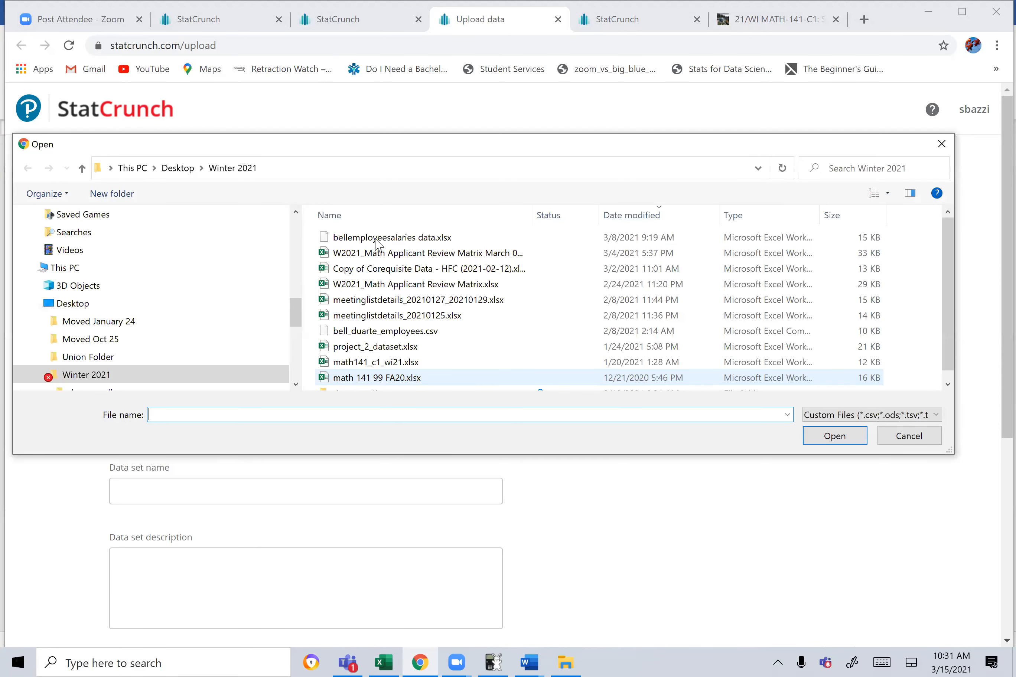
pyautogui.click(377, 239)
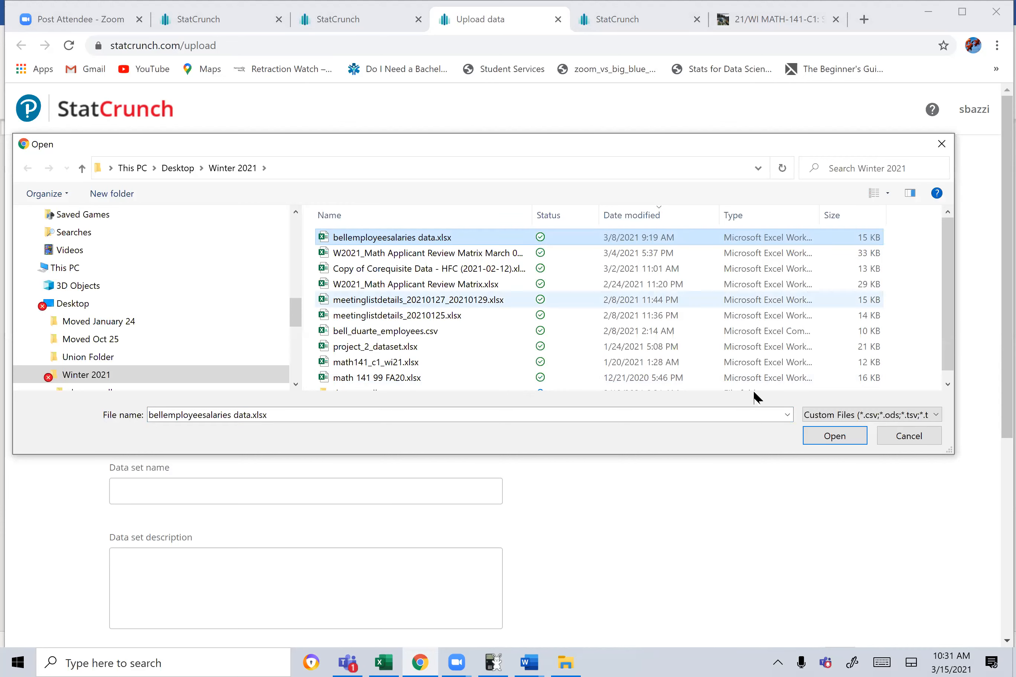
pyautogui.click(821, 439)
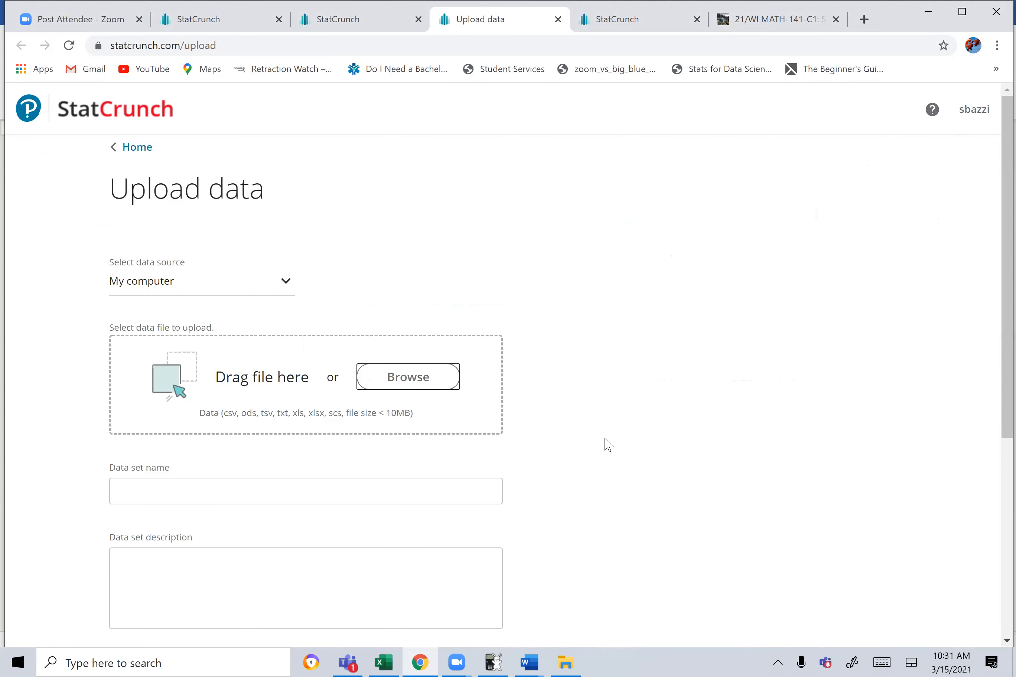
pyautogui.scroll(-4, 608, 442)
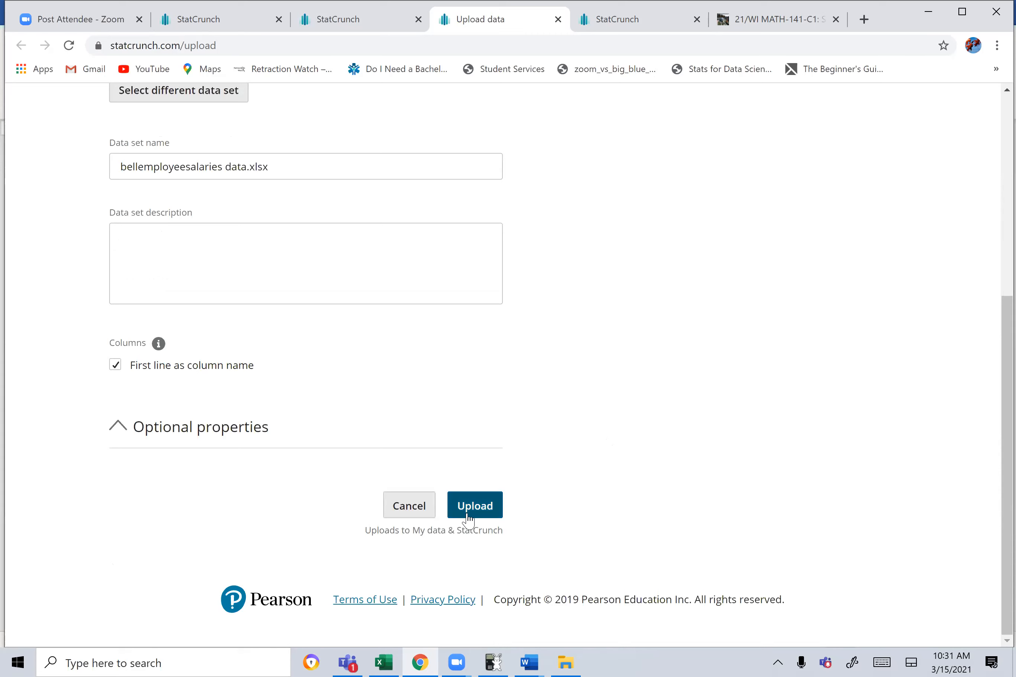
pyautogui.click(476, 508)
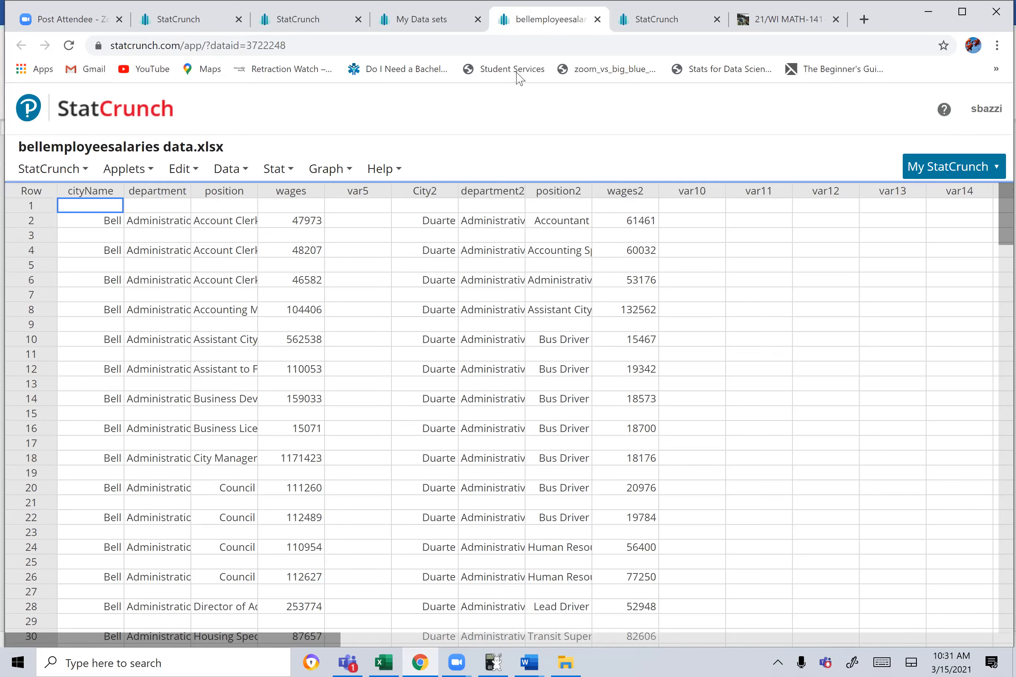
# Compute column summary statistics for wages grouped by position, with Mean as the only statistic.
pyautogui.click(375, 171)
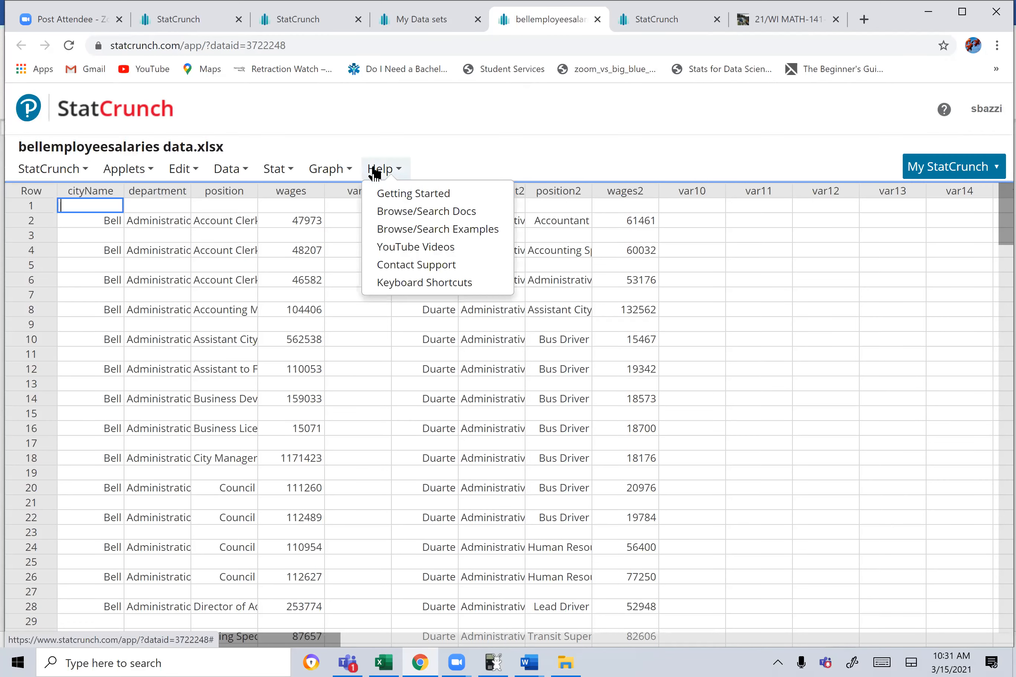
pyautogui.click(275, 169)
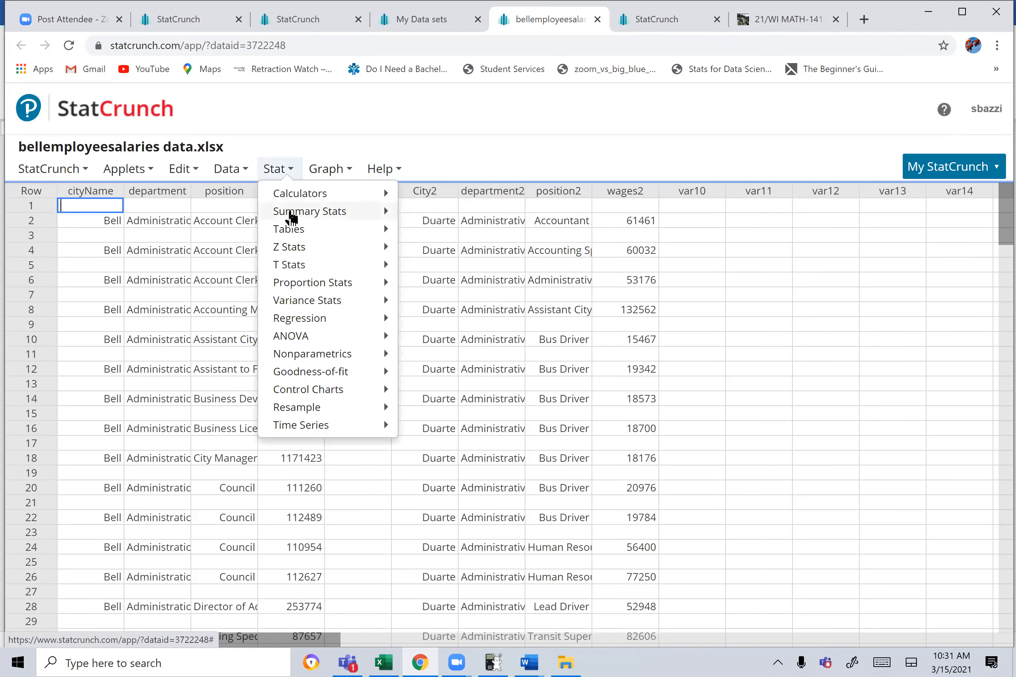
pyautogui.moveTo(309, 214)
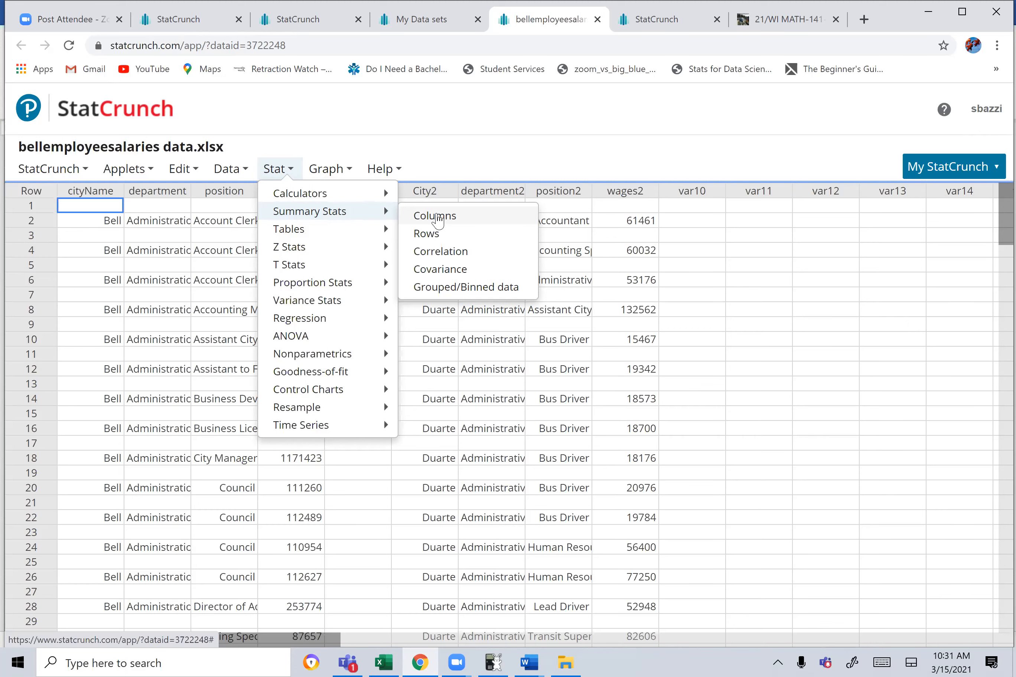
pyautogui.click(438, 222)
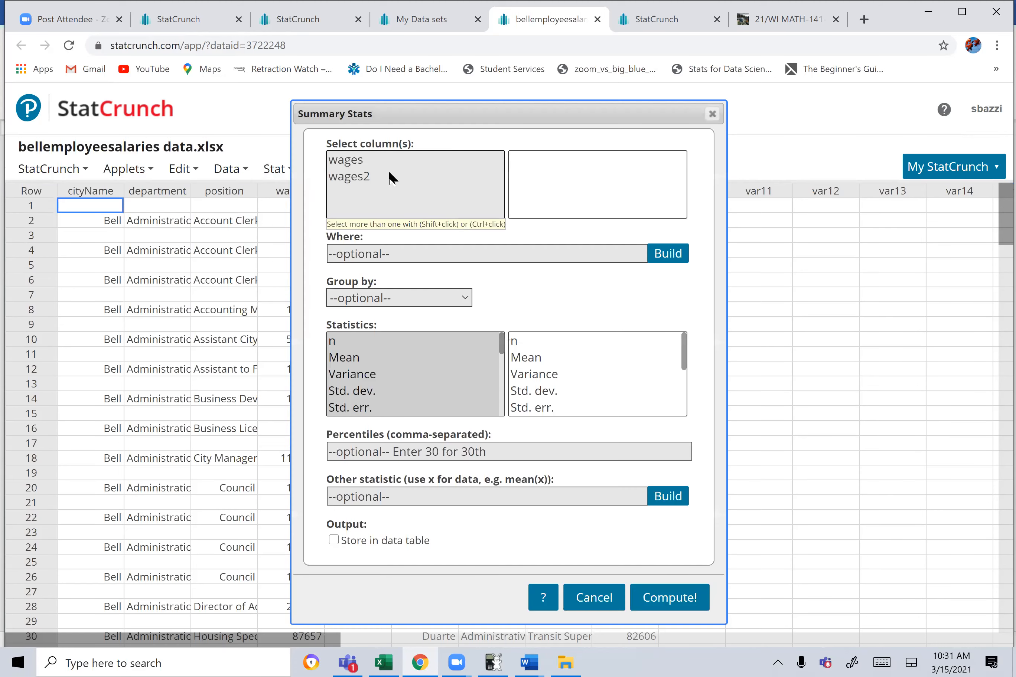
pyautogui.click(358, 161)
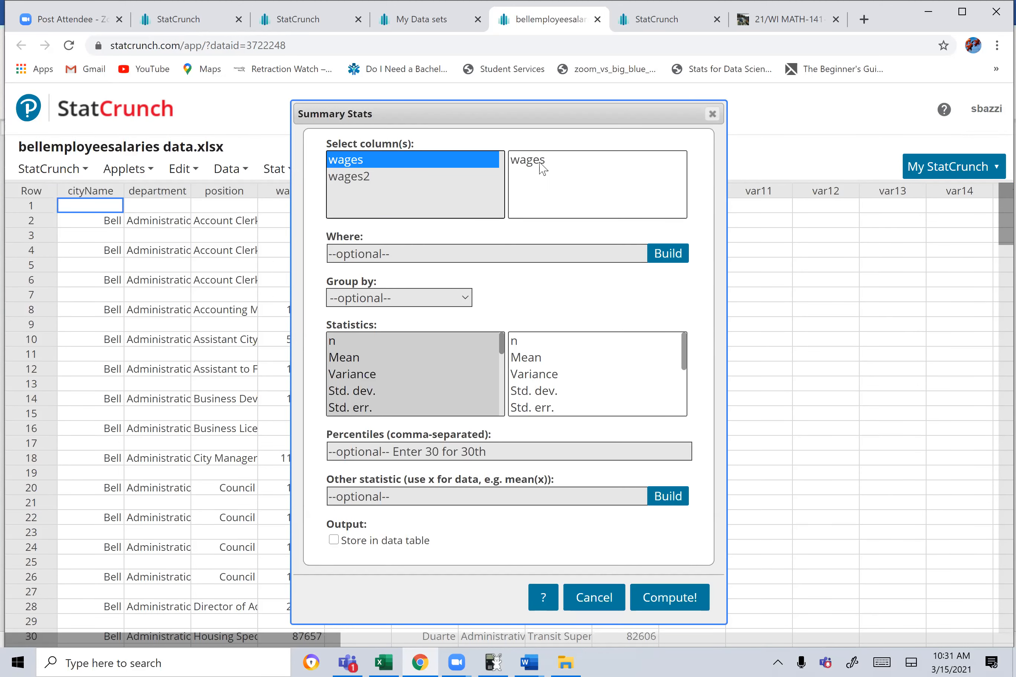
pyautogui.click(355, 360)
pyautogui.click(366, 299)
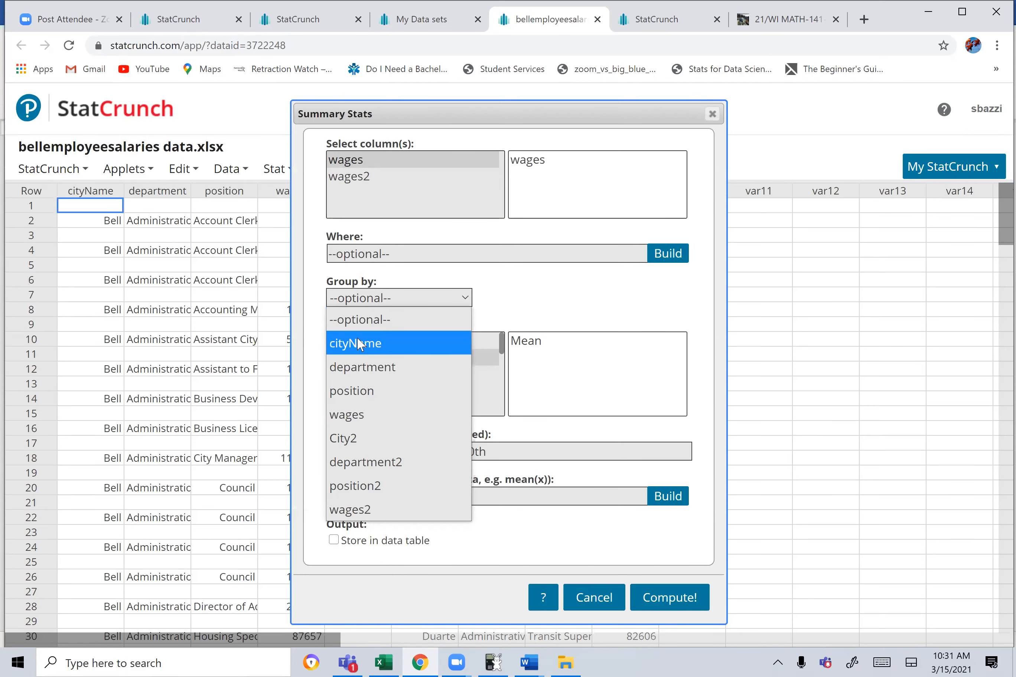
pyautogui.click(370, 390)
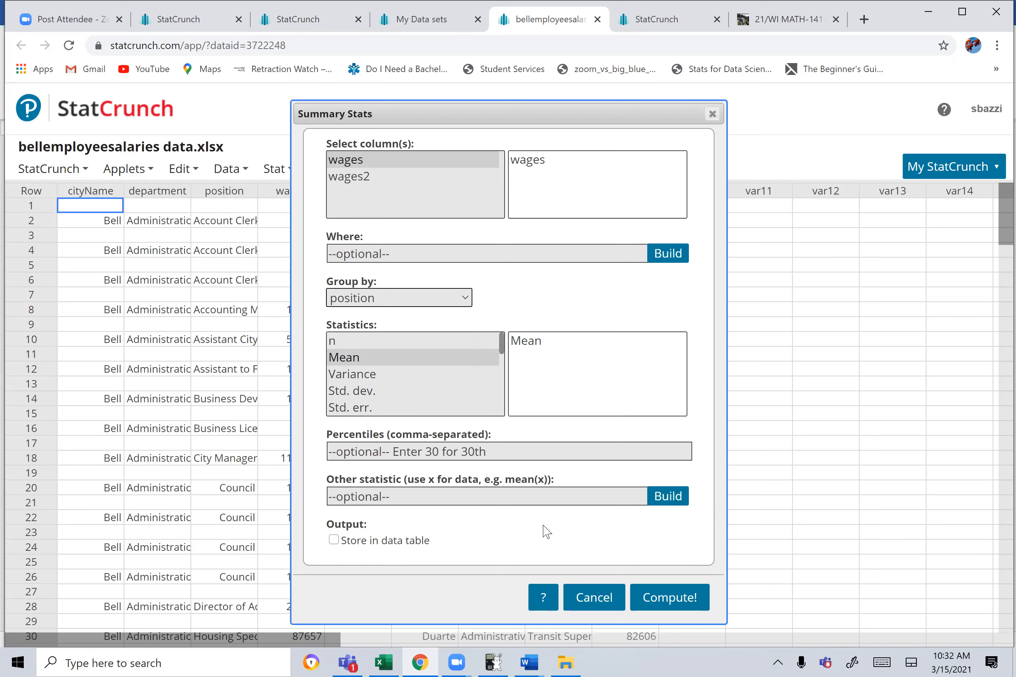
pyautogui.click(658, 600)
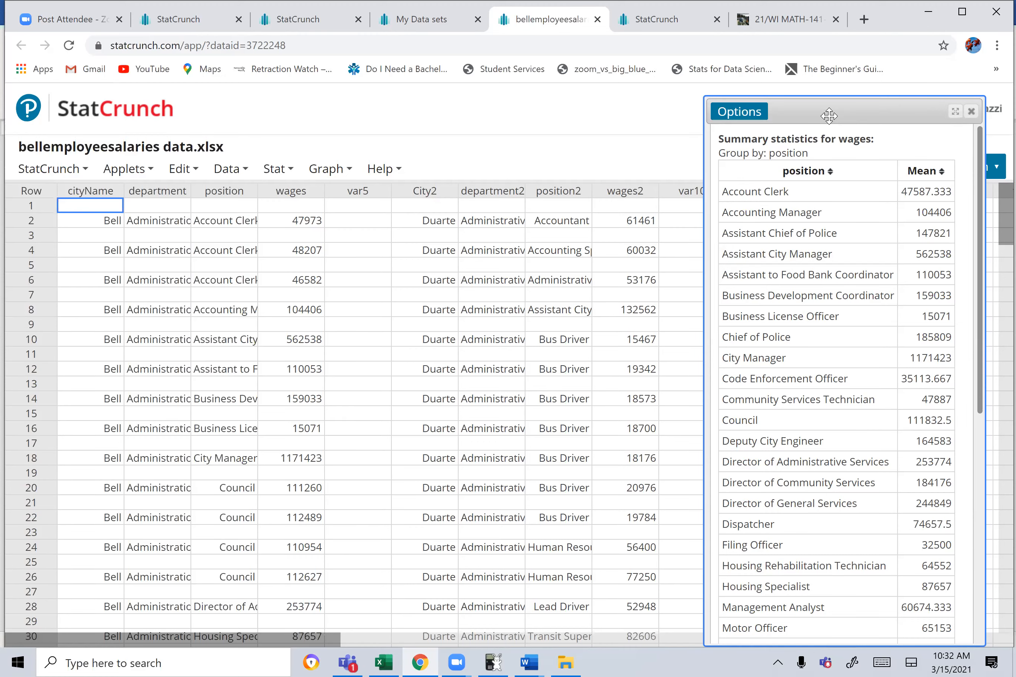
# Examine the mean Bell wages by position, including city manager, council and police positions, and close the results.
pyautogui.moveTo(710, 104); pyautogui.dragTo(335, 93)
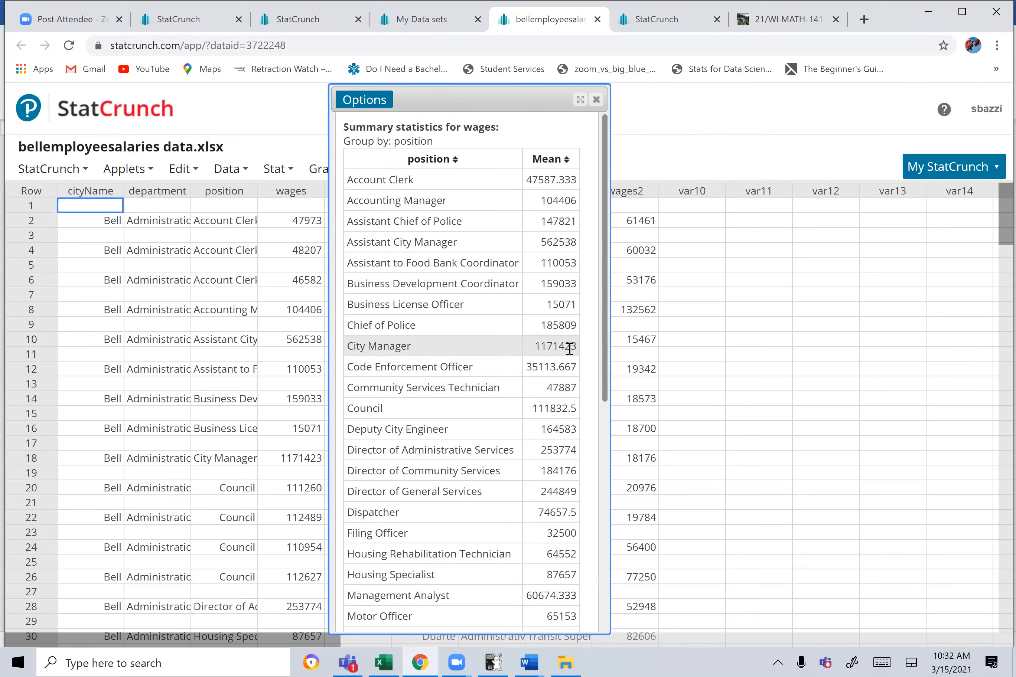
pyautogui.scroll(-2, 513, 367)
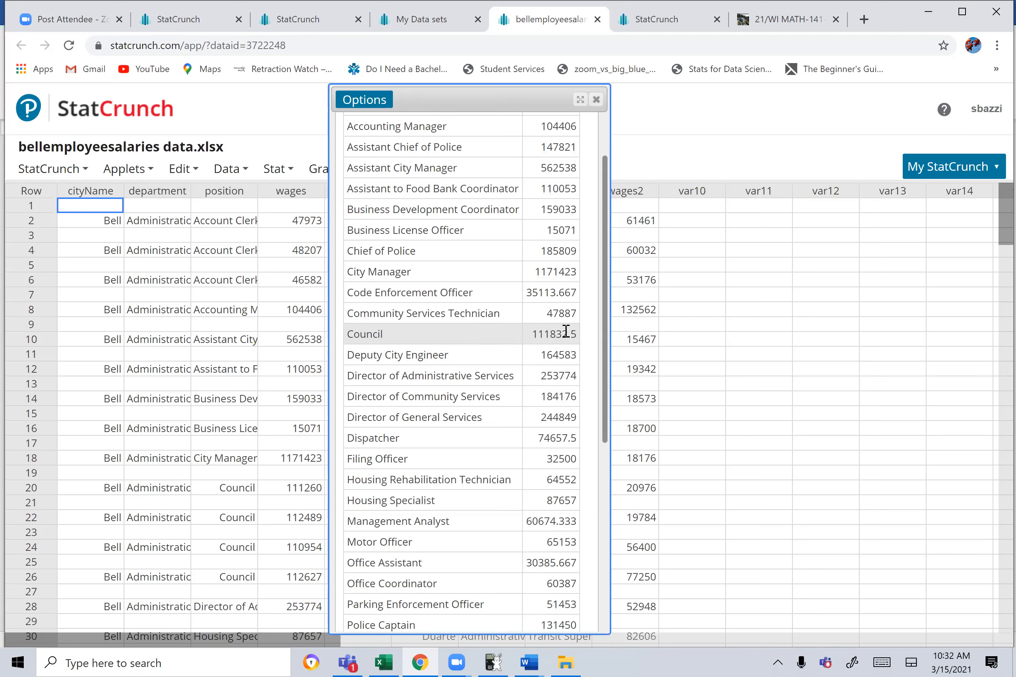
pyautogui.scroll(-5, 487, 392)
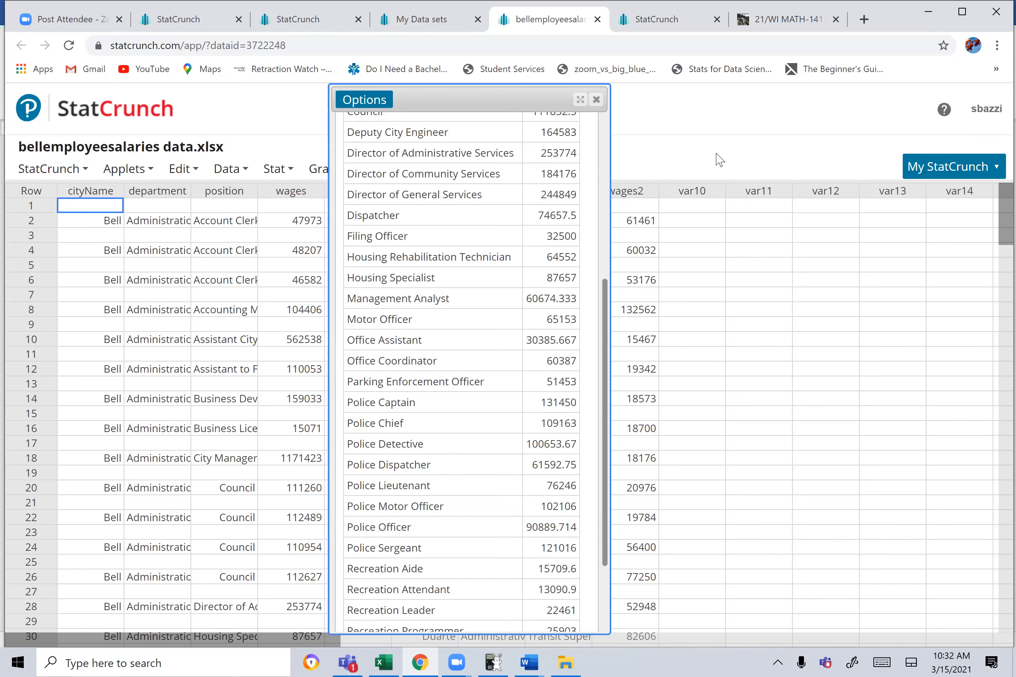
pyautogui.click(596, 100)
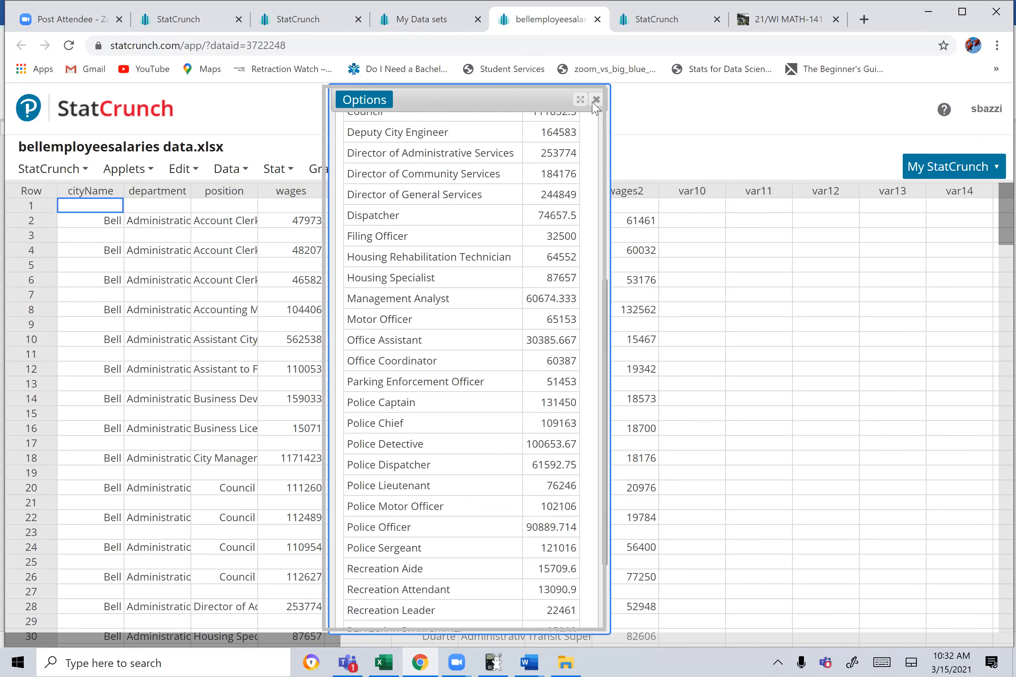
# Compute column summary statistics for wages2 grouped by position2, with the default set of statistics.
pyautogui.click(312, 169)
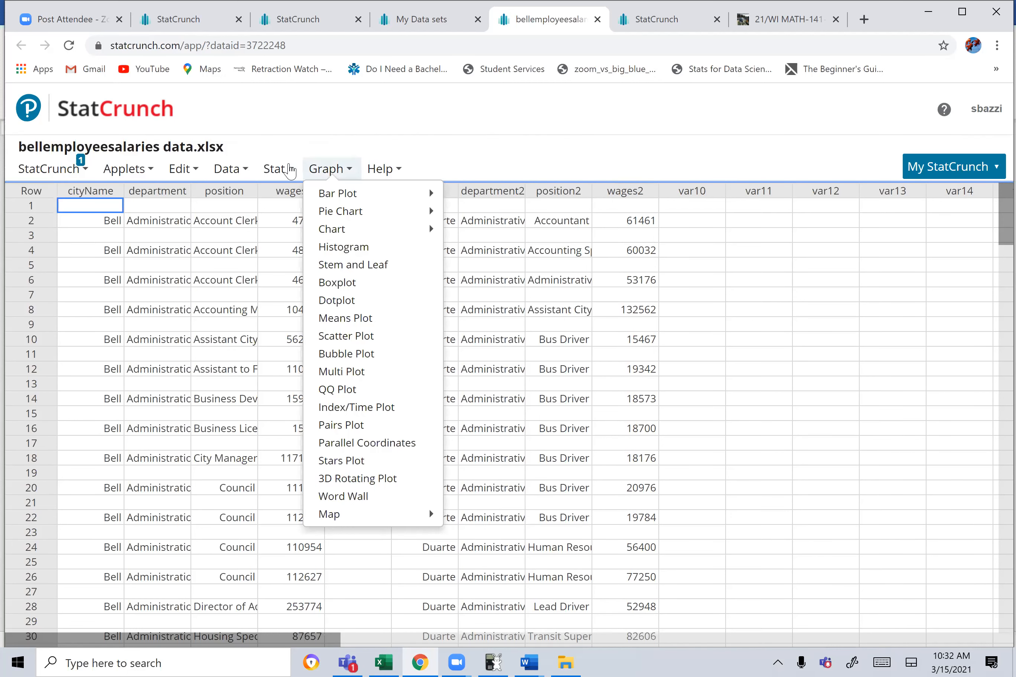
pyautogui.click(278, 169)
pyautogui.moveTo(289, 217)
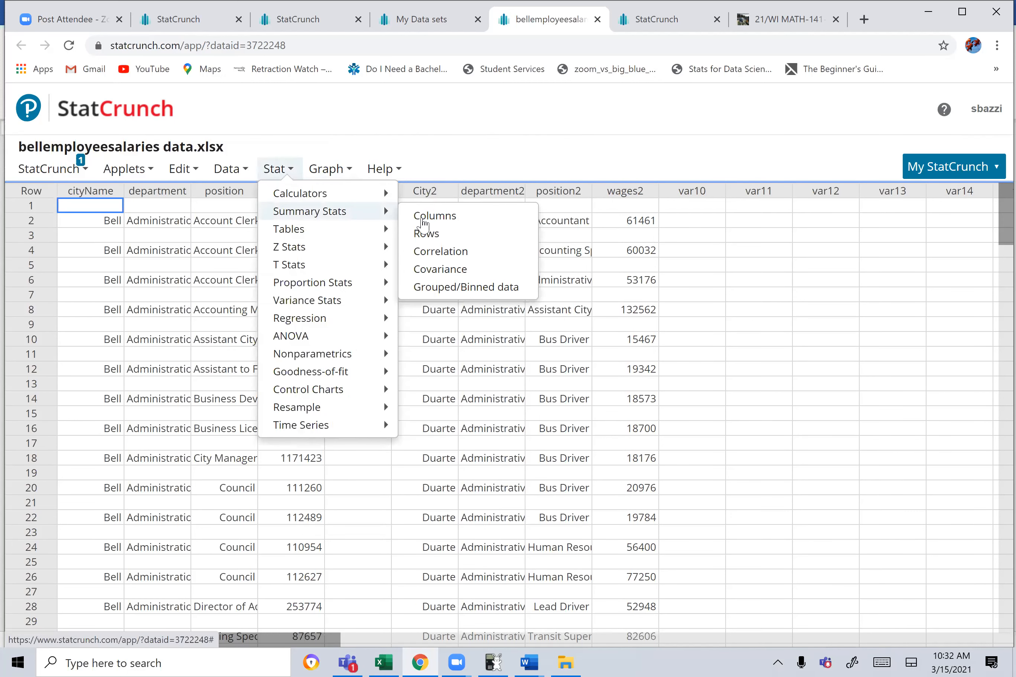
pyautogui.click(456, 225)
pyautogui.click(377, 177)
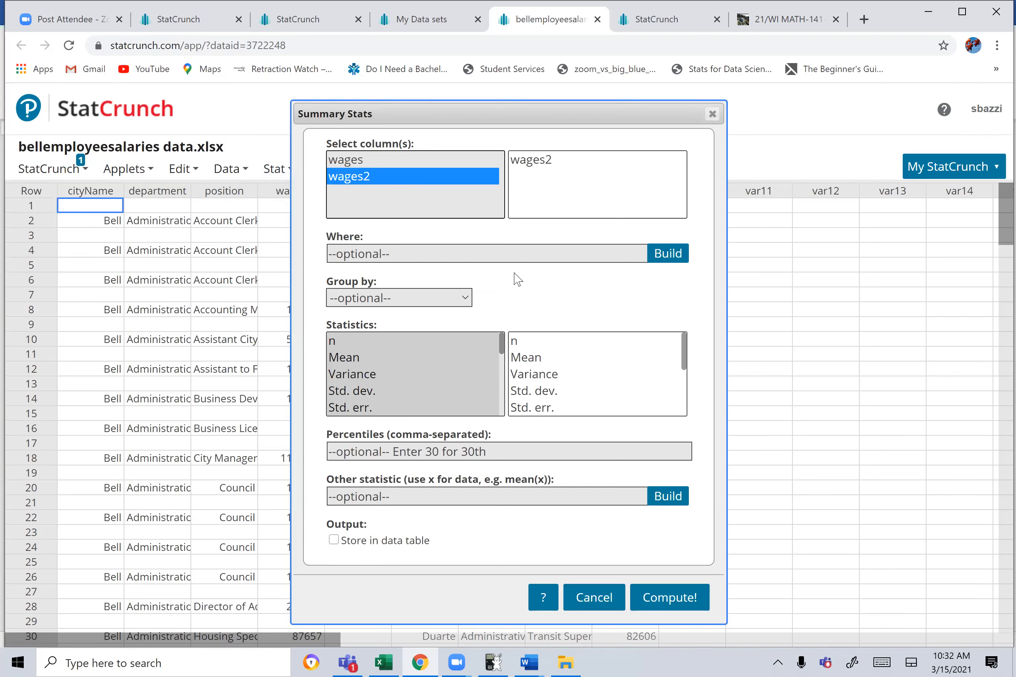
pyautogui.click(464, 298)
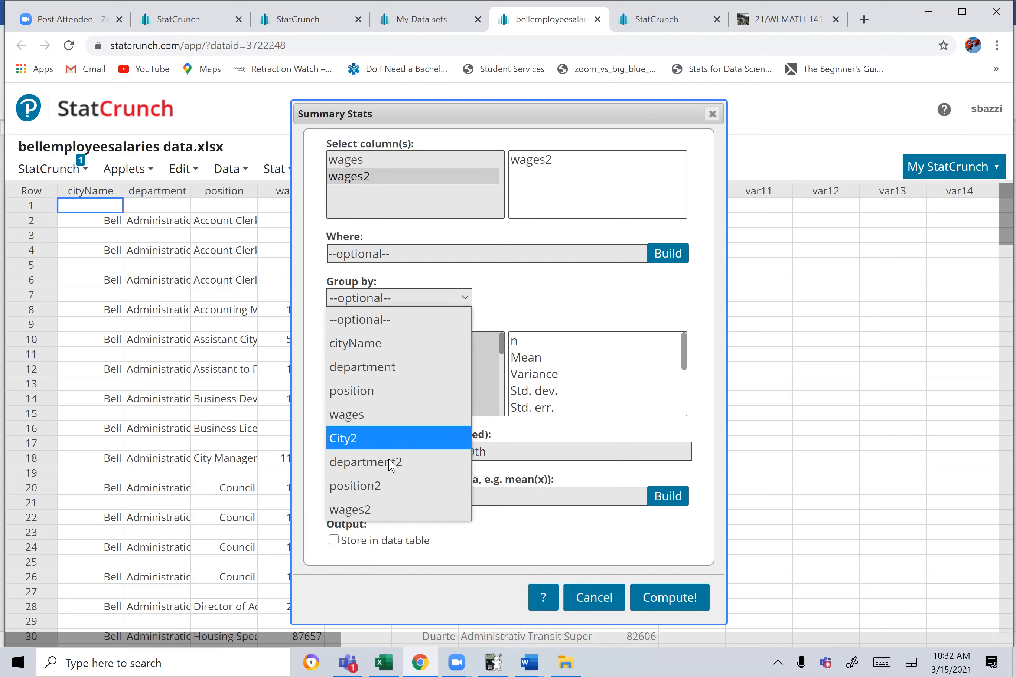
pyautogui.click(386, 486)
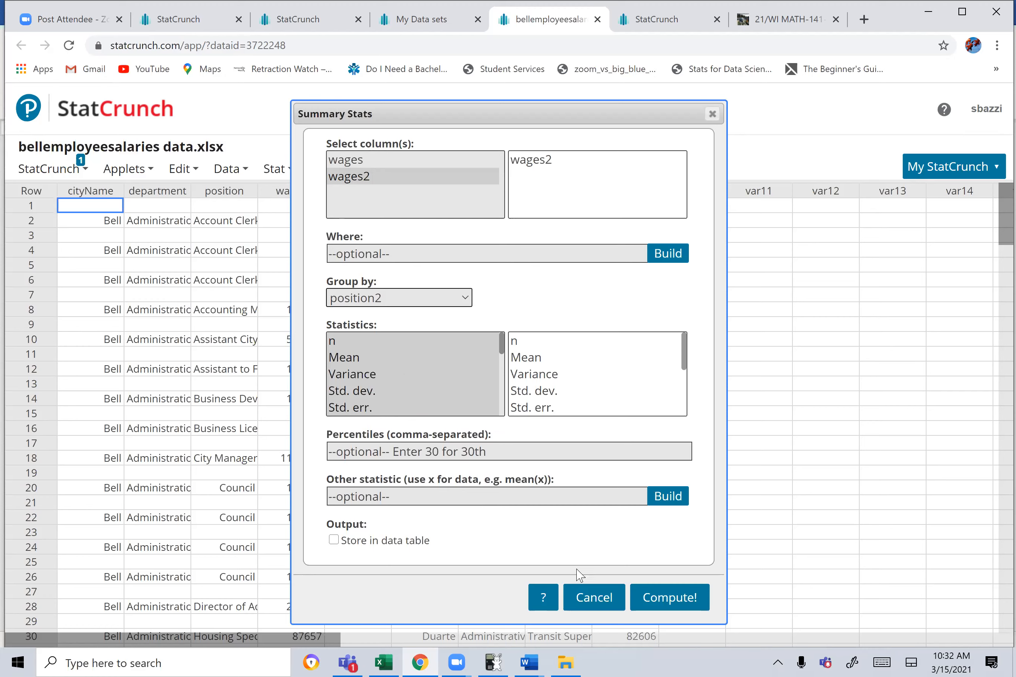
pyautogui.click(673, 606)
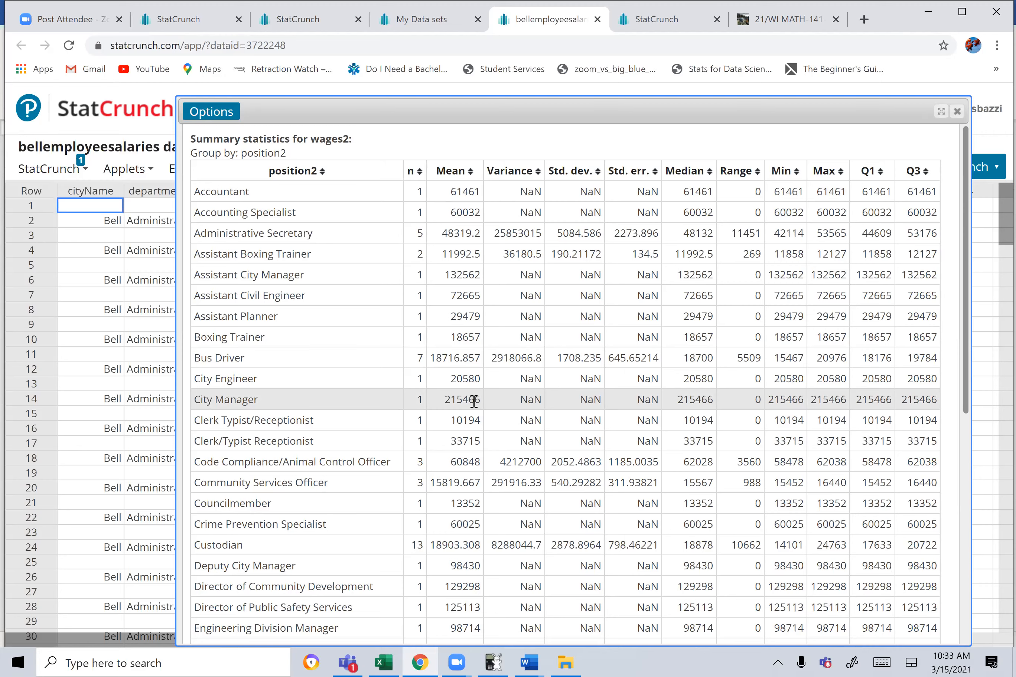
# Examine the Duarte wage statistics by position, highlight the Councilmember mean and close the results.
pyautogui.scroll(-4, 437, 445)
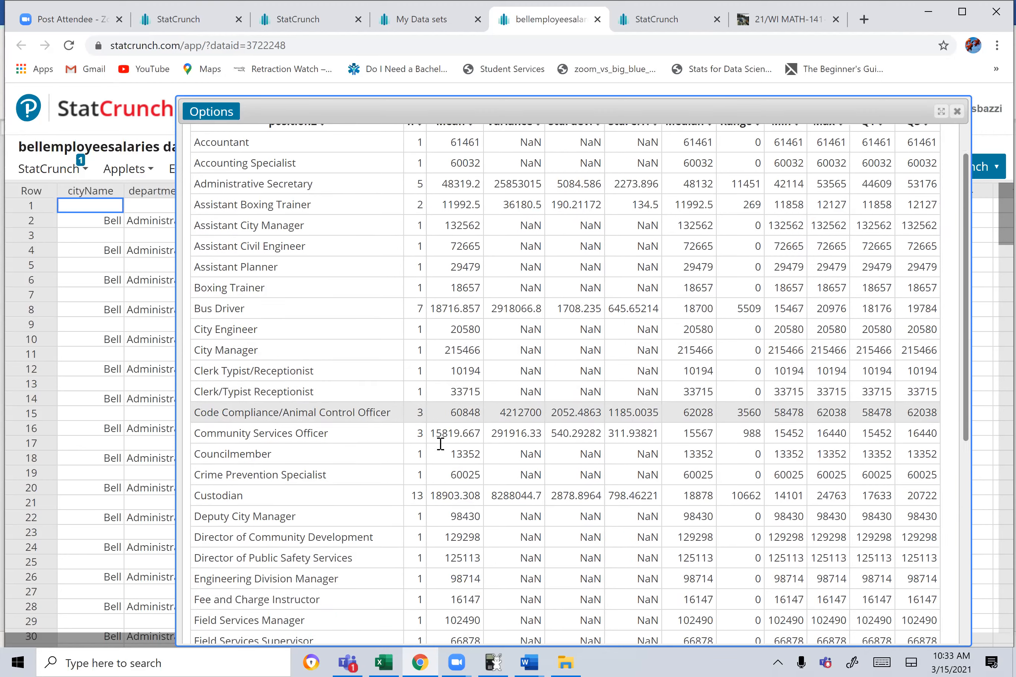
pyautogui.scroll(-7, 446, 444)
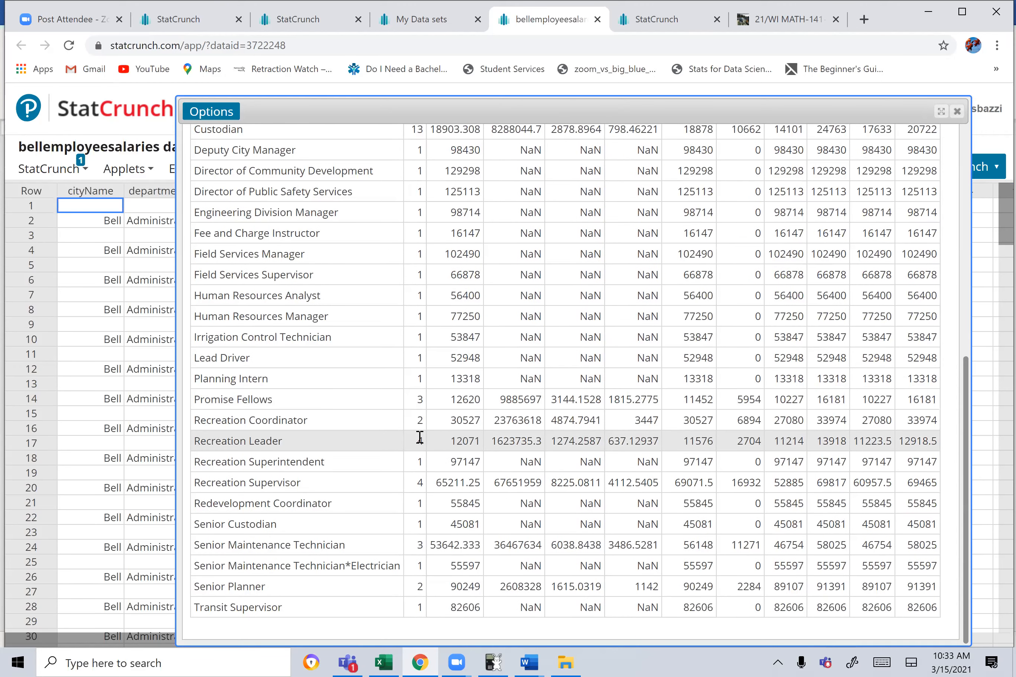
pyautogui.scroll(4, 418, 436)
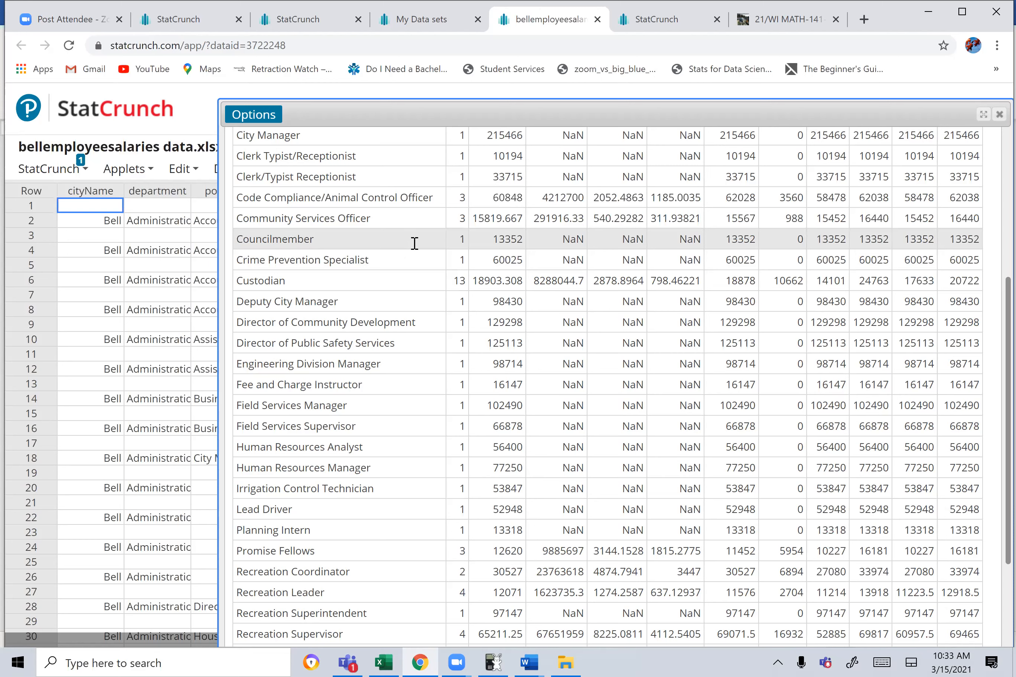
pyautogui.moveTo(494, 240); pyautogui.dragTo(523, 238)
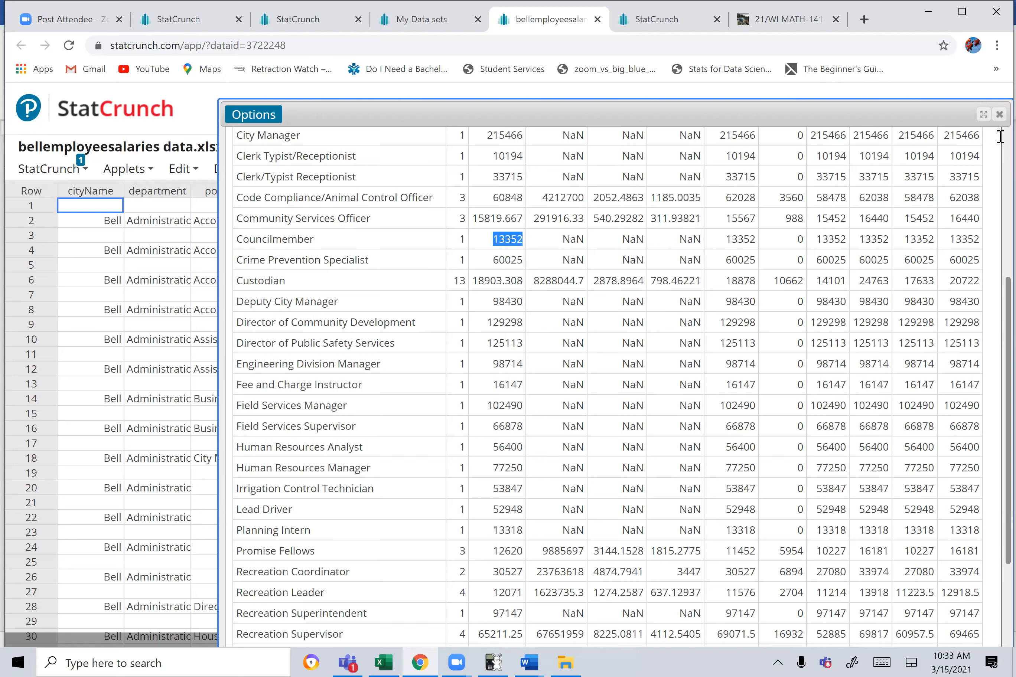
pyautogui.click(999, 116)
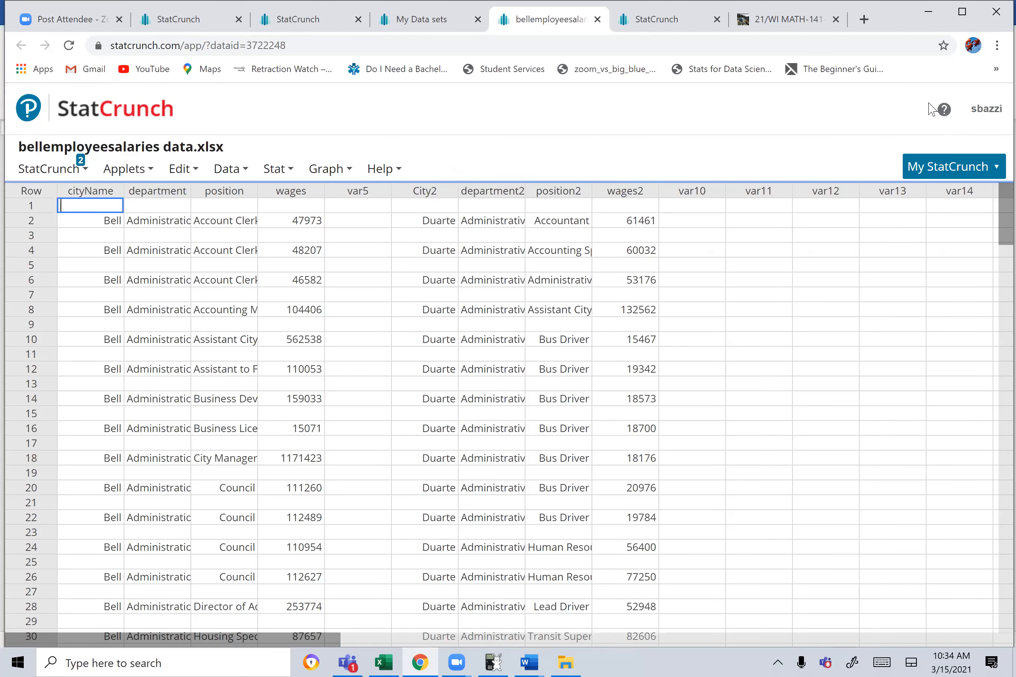